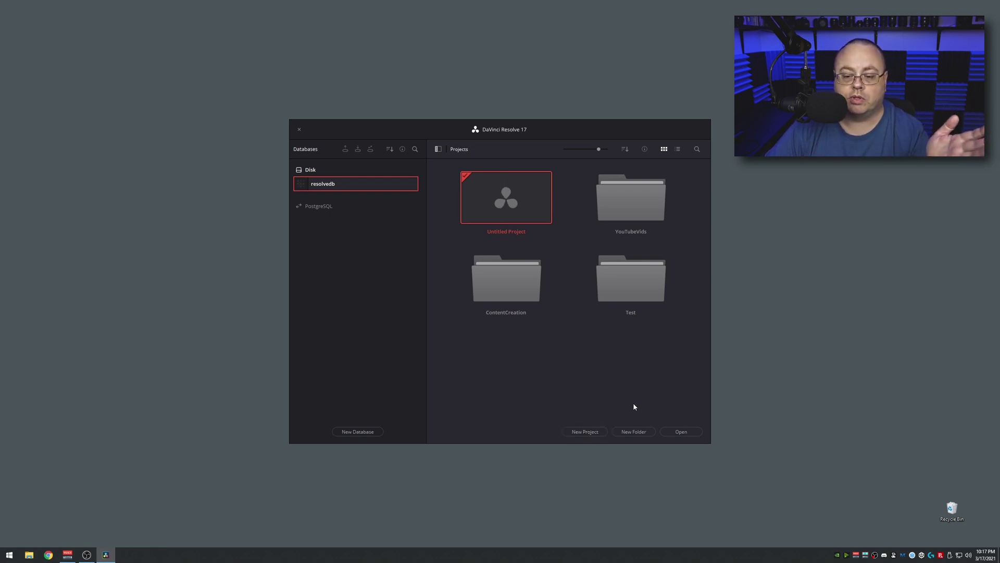
Step: Create a new project folder named 'Tutorials'
left_click(630, 431)
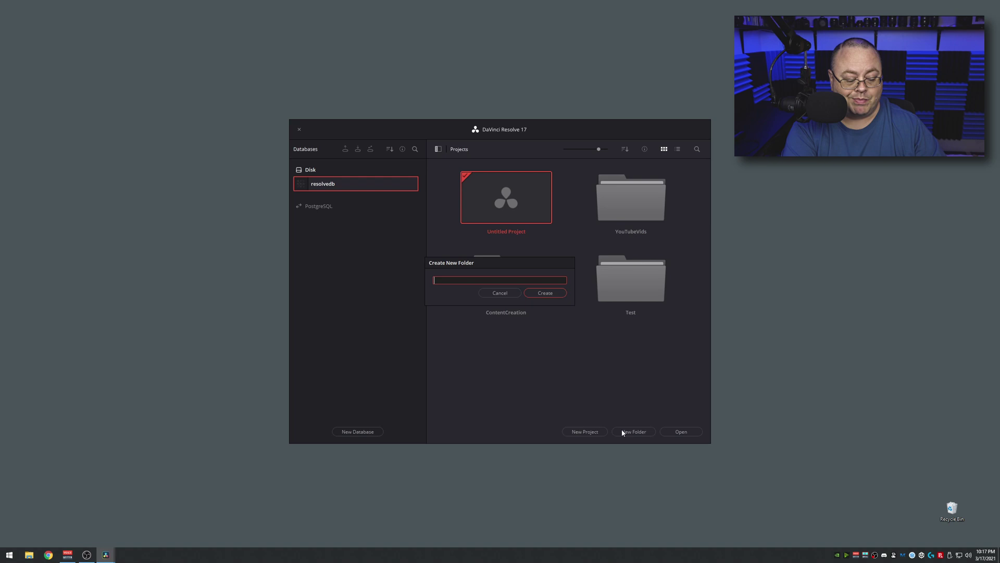
type("Tutorials")
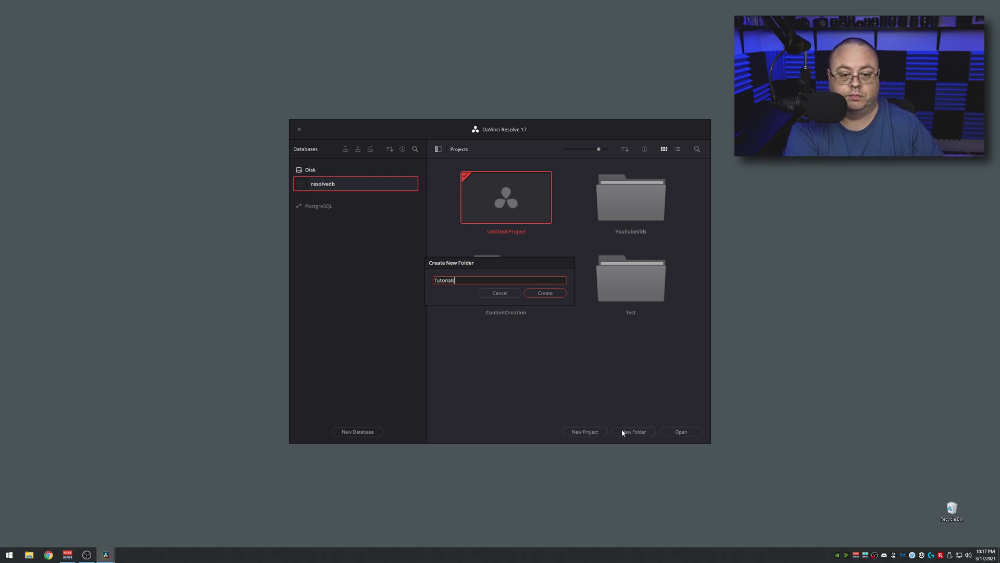
key("Return")
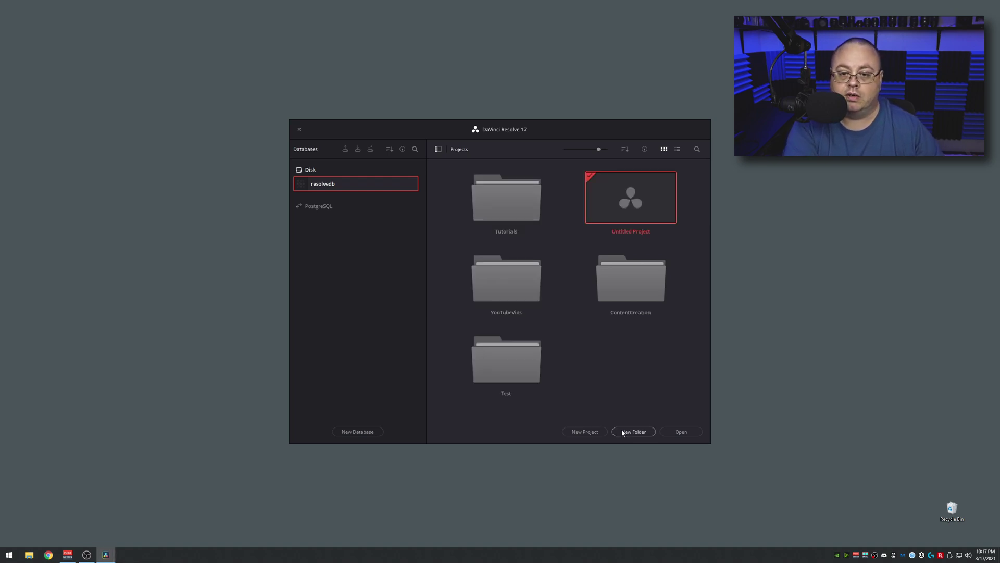
Step: Inside the Tutorials folder, create a new project named 'DR17 Tutorials'
double_click(497, 208)
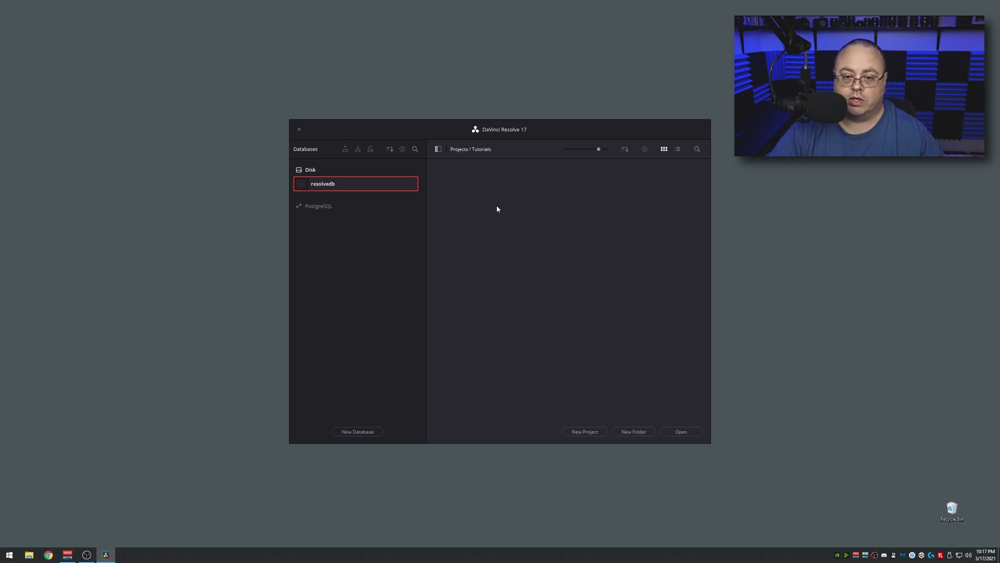
left_click(584, 432)
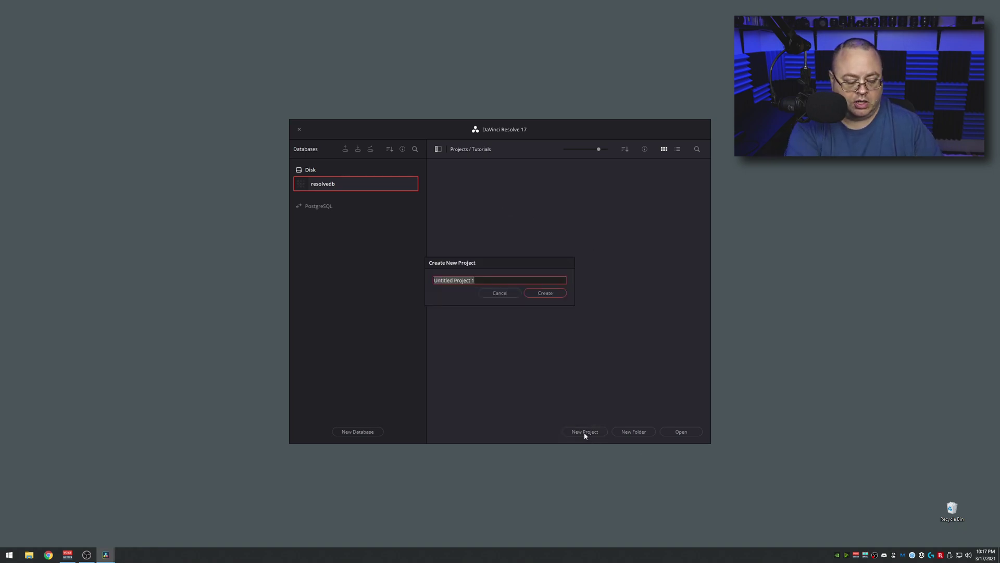
type("DR1")
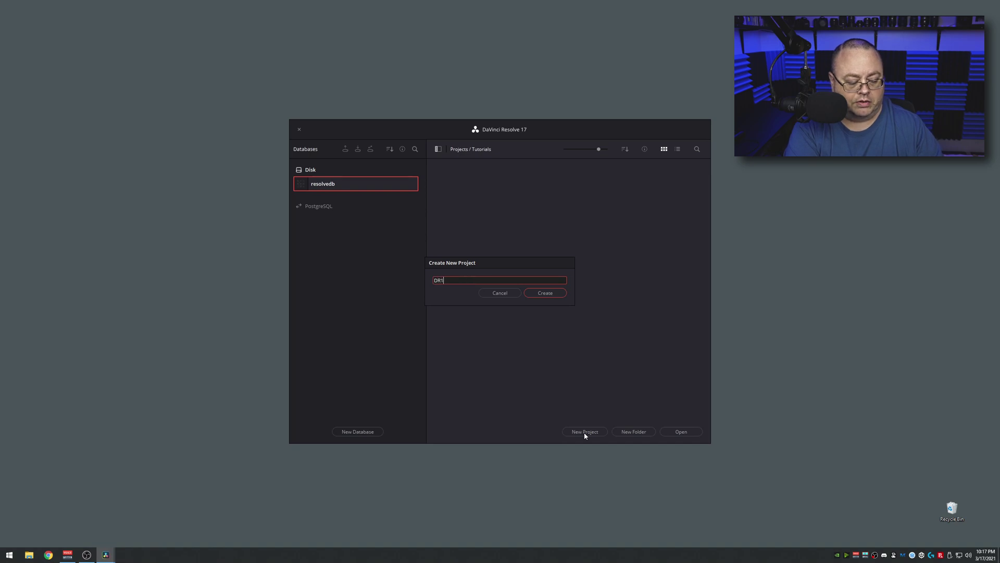
type("7 Tutorials")
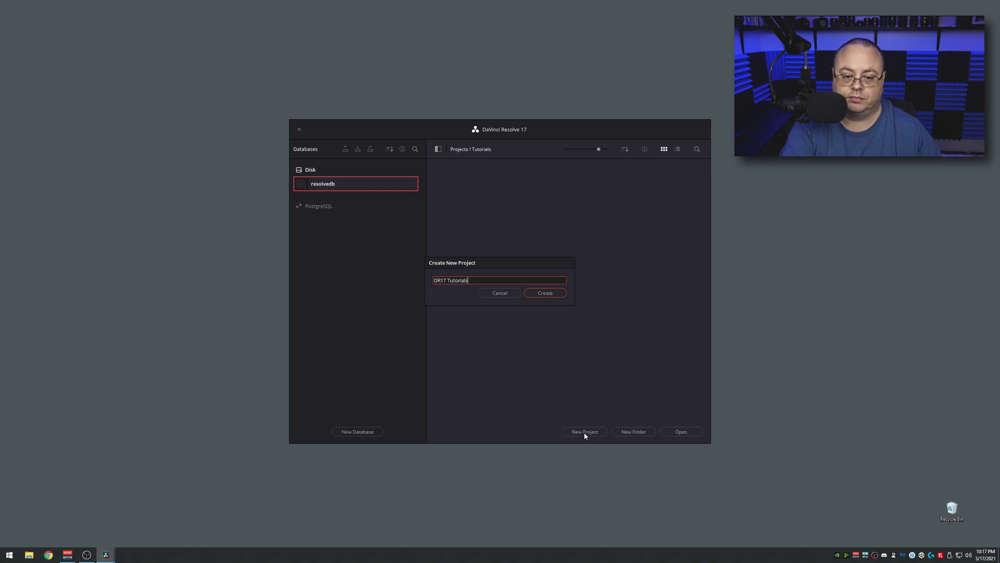
key("Return")
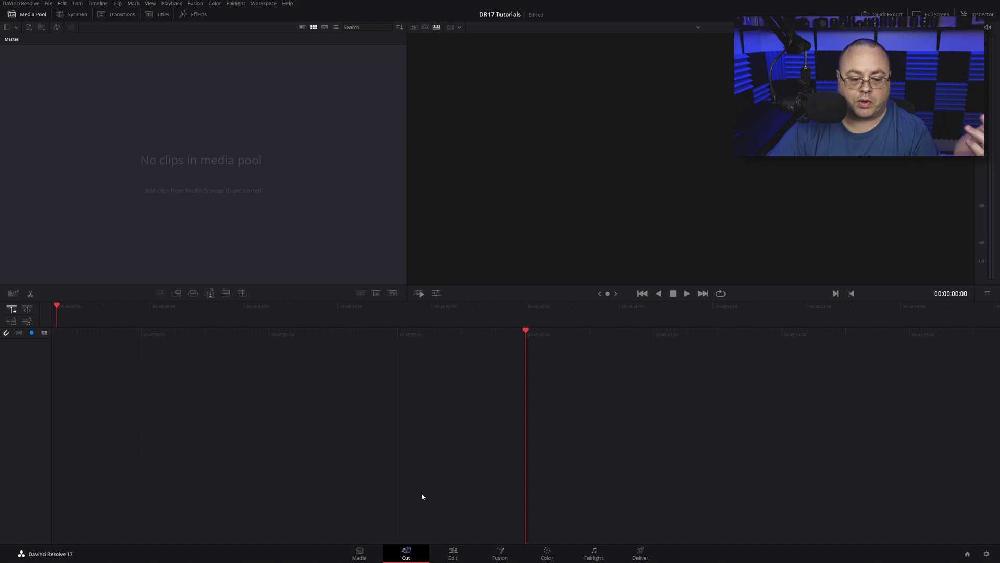
Step: Switch to the Edit page, checking the Media page briefly before returning to Edit
left_click(452, 552)
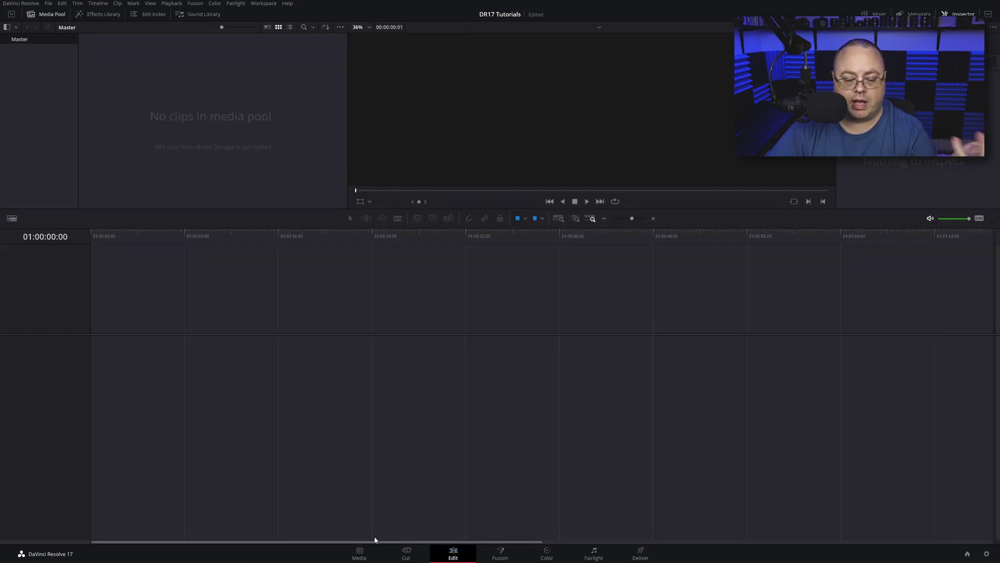
left_click(359, 553)
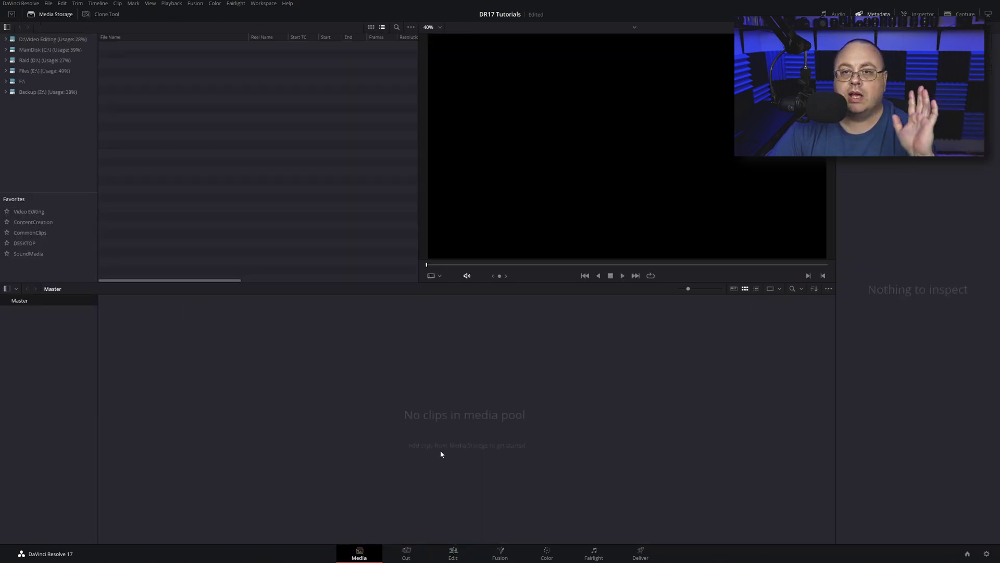
left_click(454, 550)
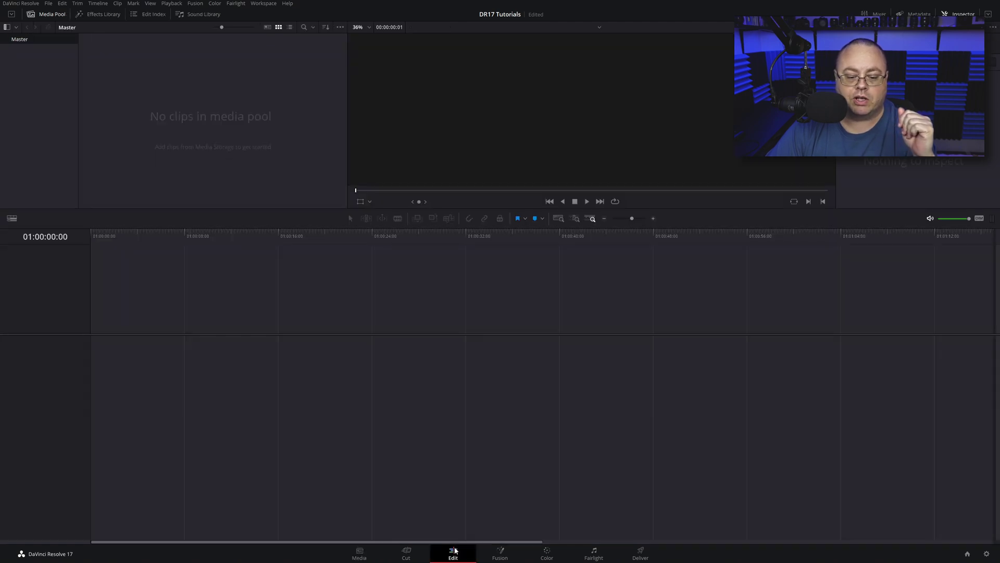
Step: In Project Settings, choose 3840 x 2160 Ultra HD as the timeline resolution
left_click(986, 554)
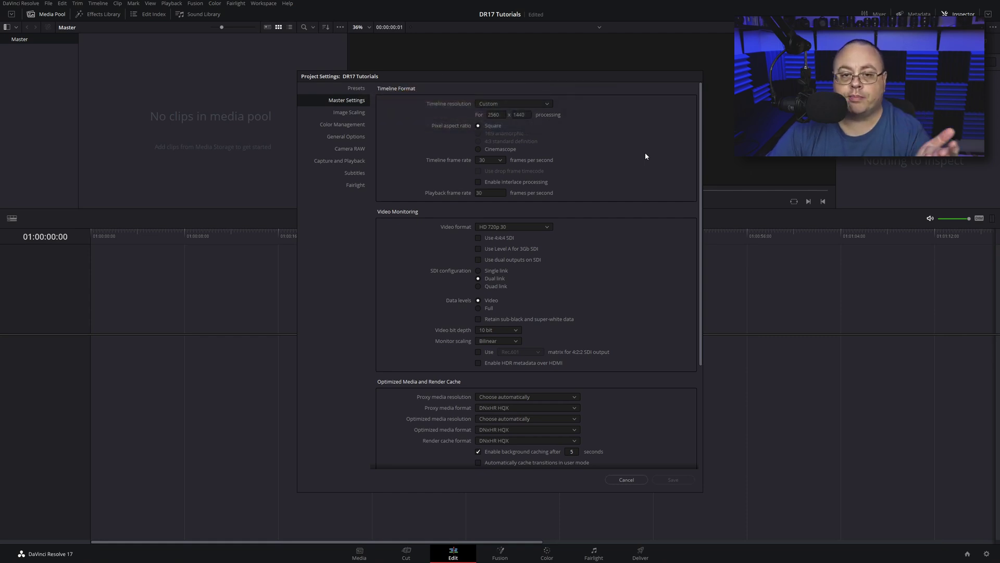
left_click(549, 104)
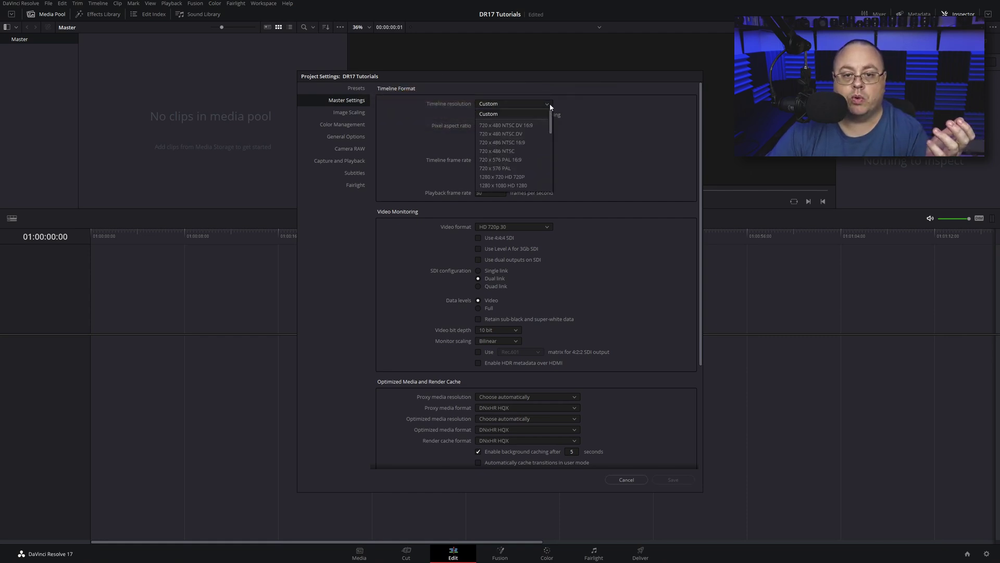
scroll(531, 146, "down", 3)
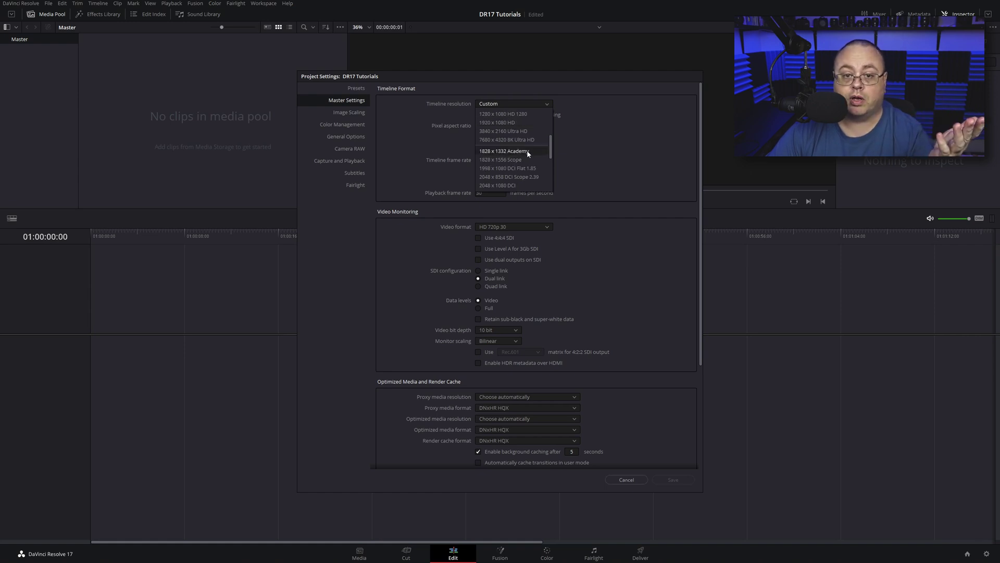
scroll(529, 152, "up", 1)
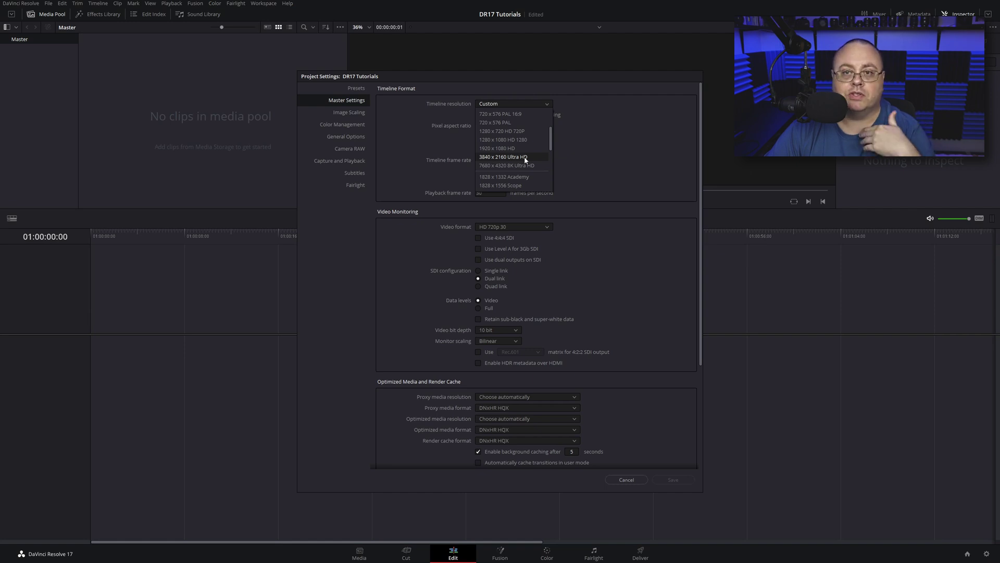
left_click(525, 157)
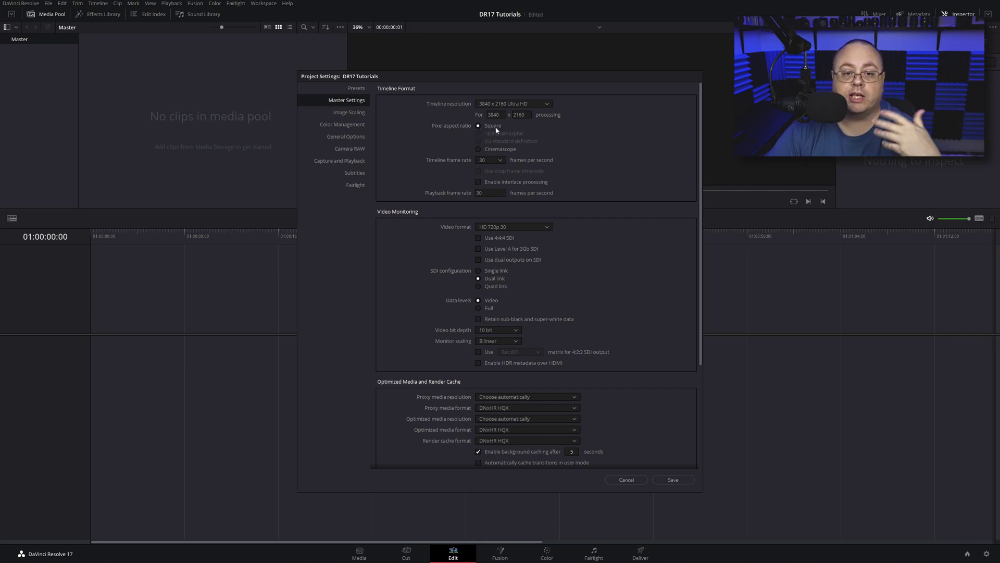
Step: Choose 60 from the Timeline frame rate dropdown
left_click(493, 161)
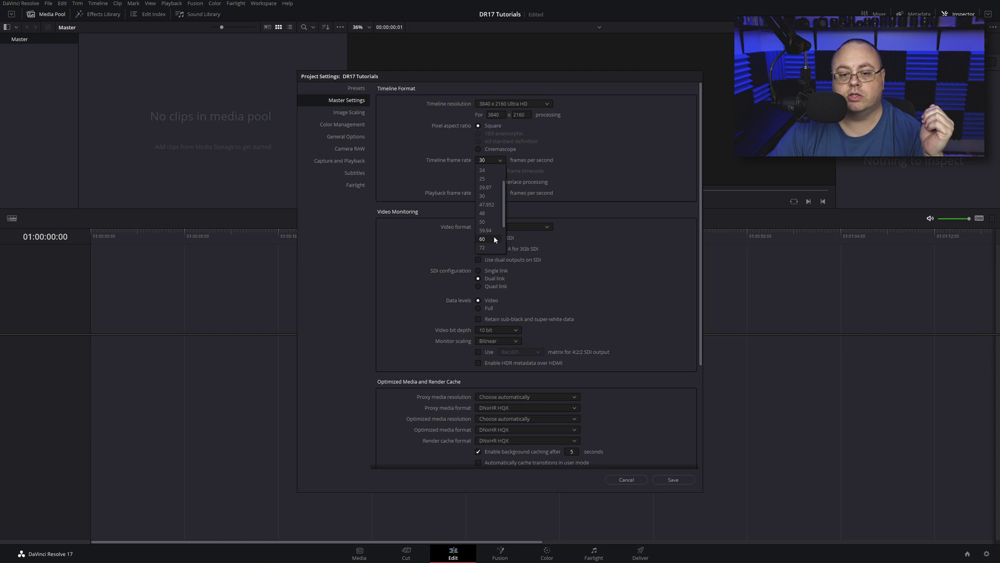
left_click(493, 244)
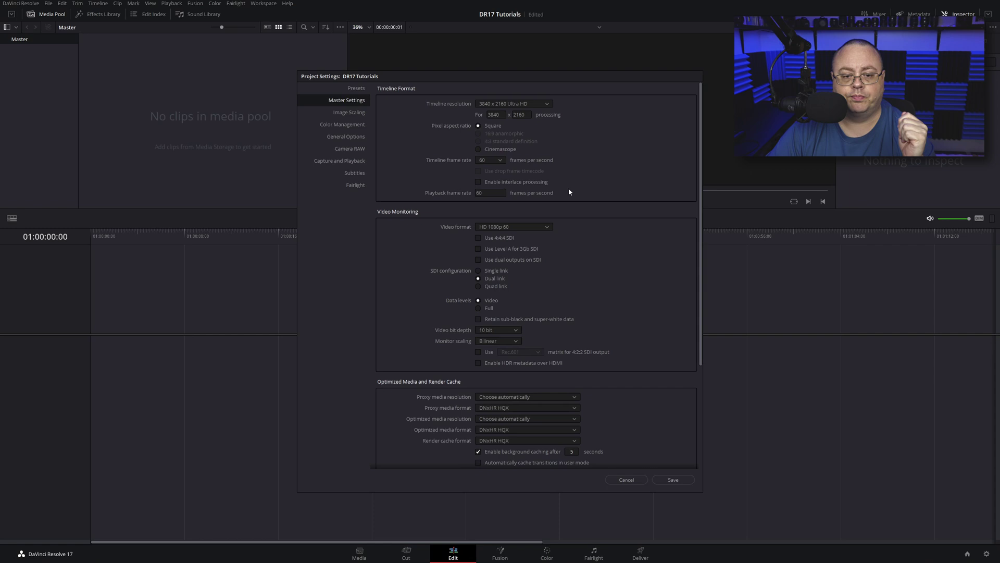
Step: Set video monitoring to HD 720p 60 format with 8 bit video bit depth
scroll(621, 199, "down", 2)
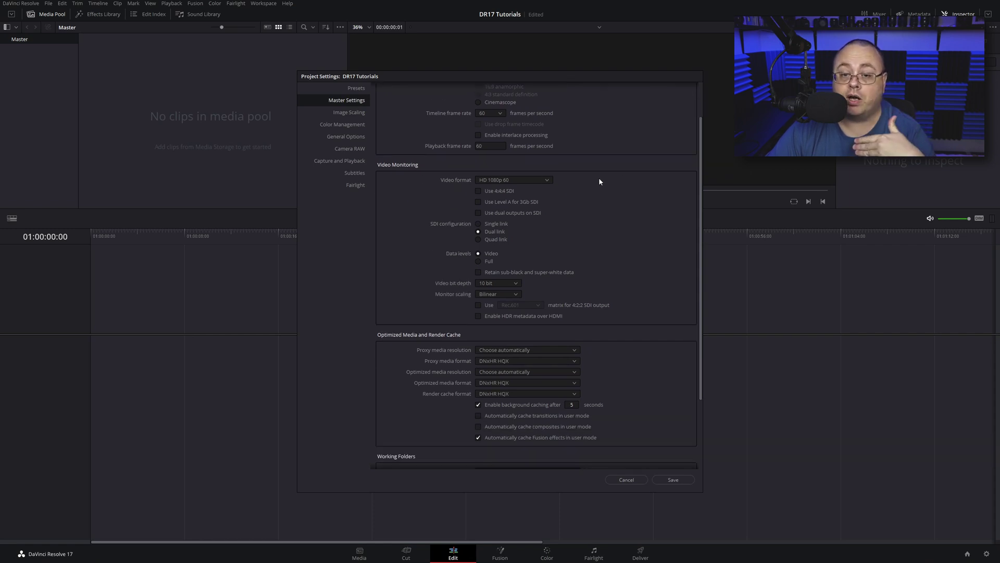
left_click(548, 179)
scroll(535, 195, "up", 3)
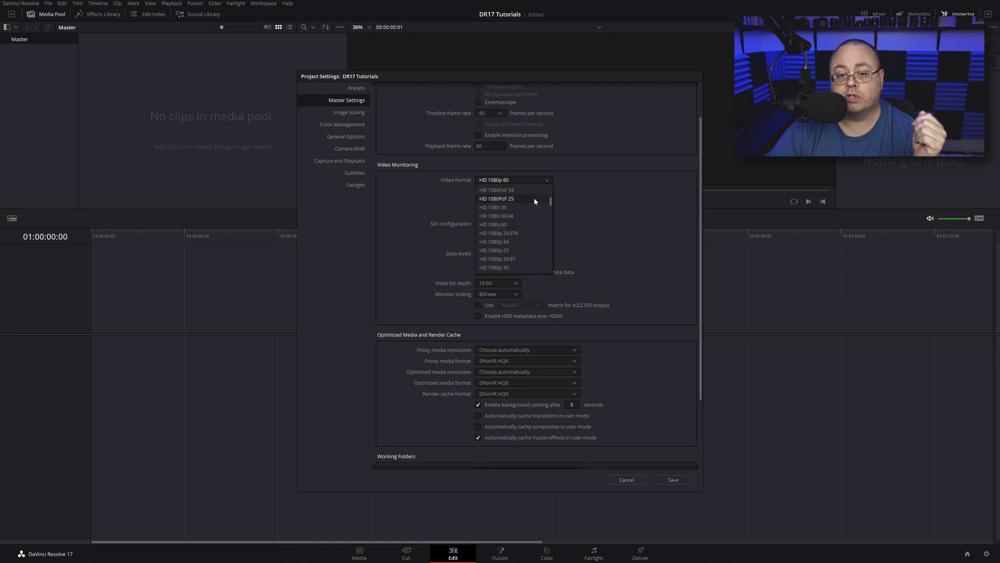
scroll(531, 201, "up", 9)
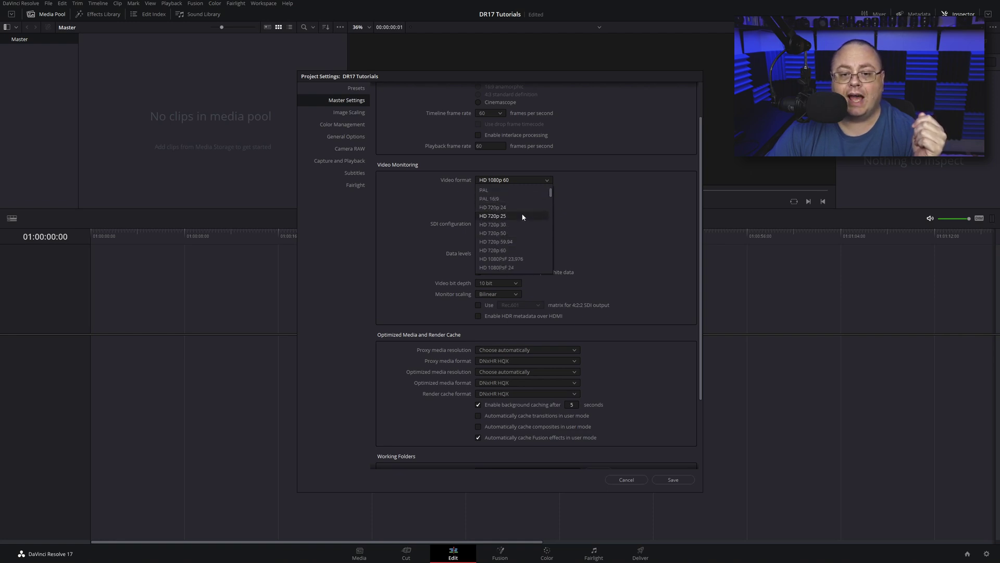
left_click(513, 250)
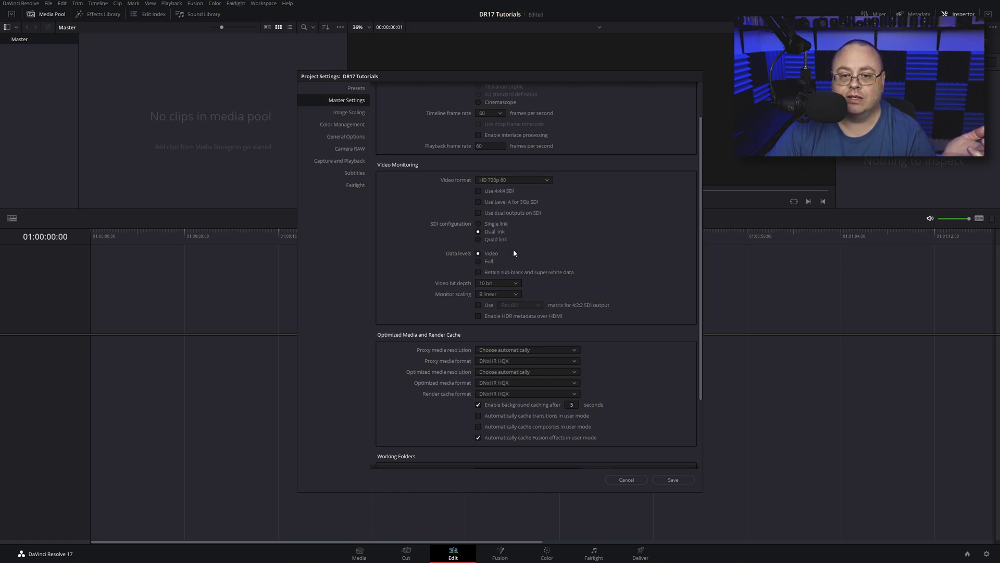
left_click(502, 284)
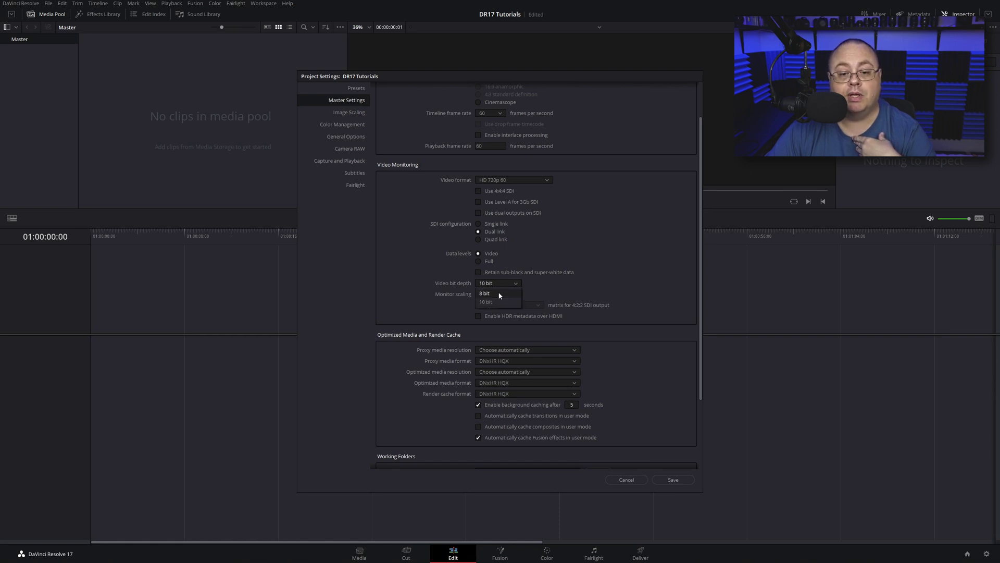
left_click(499, 293)
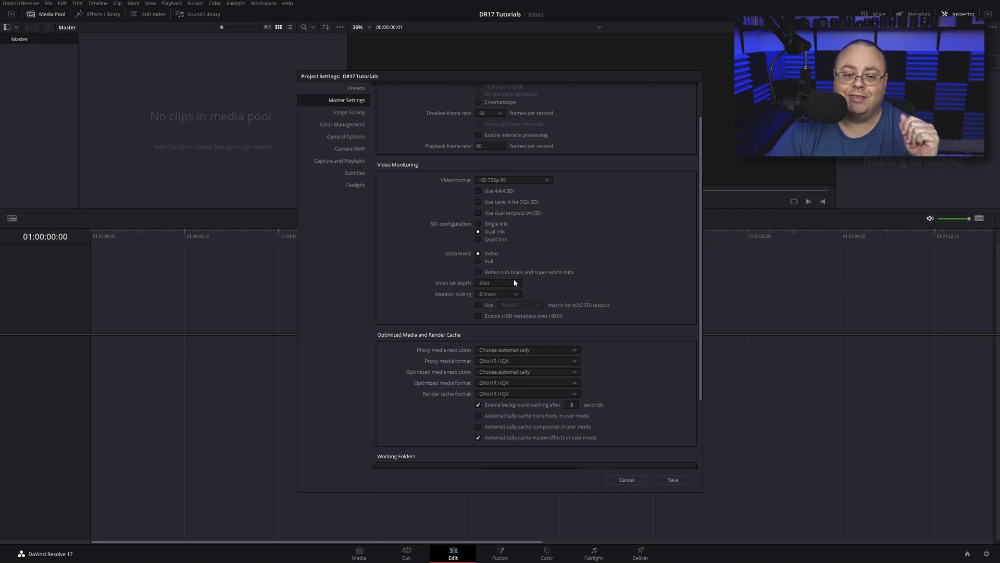
Step: Set Retime process to Frame Blend and Motion estimation mode to Enhanced Better
scroll(622, 252, "down", 4)
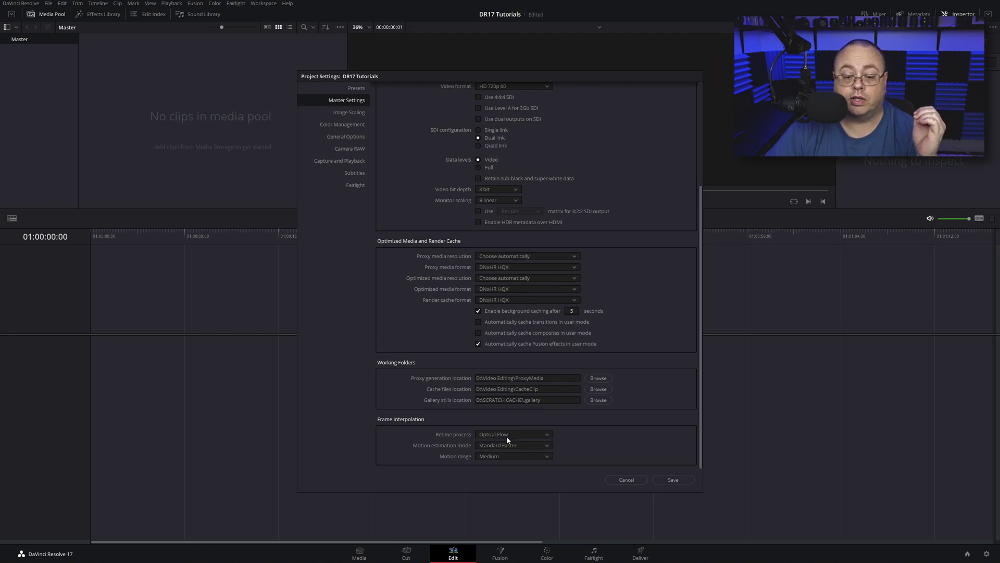
left_click(538, 434)
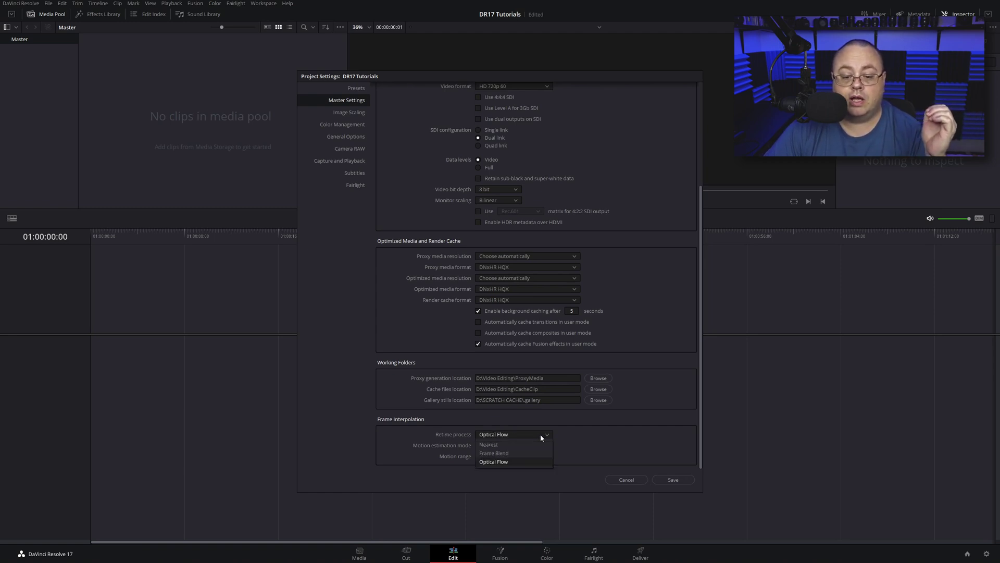
left_click(512, 453)
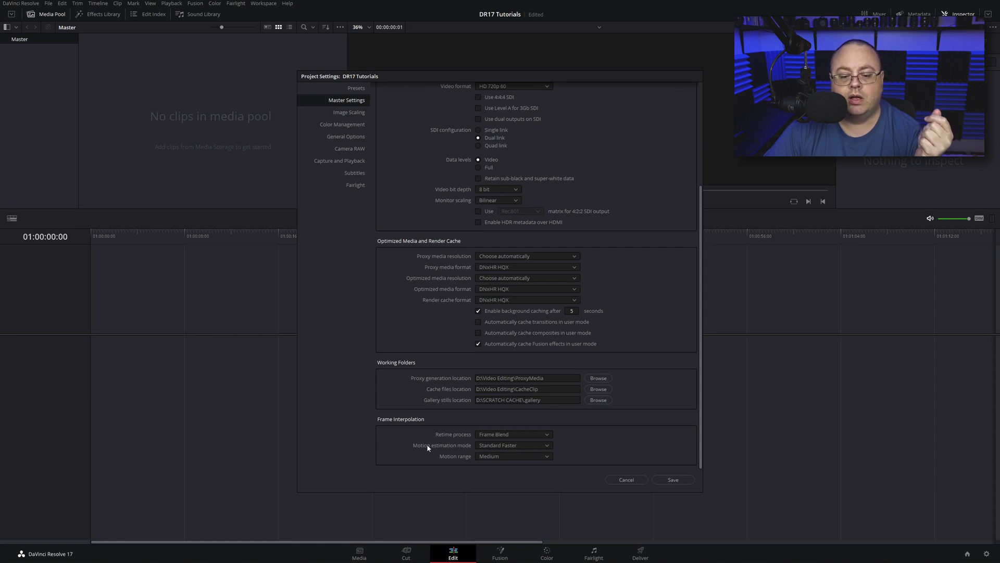
left_click(508, 445)
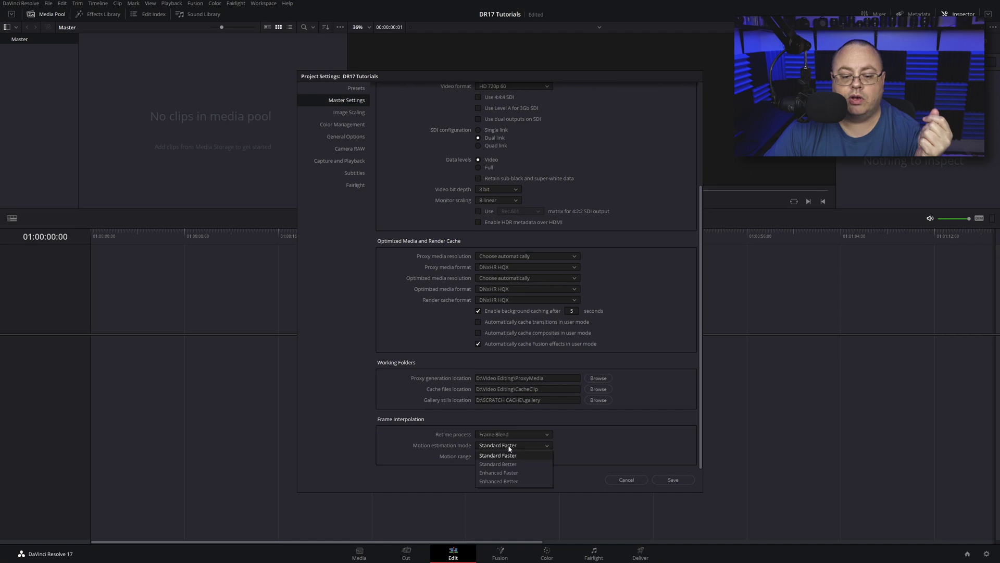
left_click(511, 482)
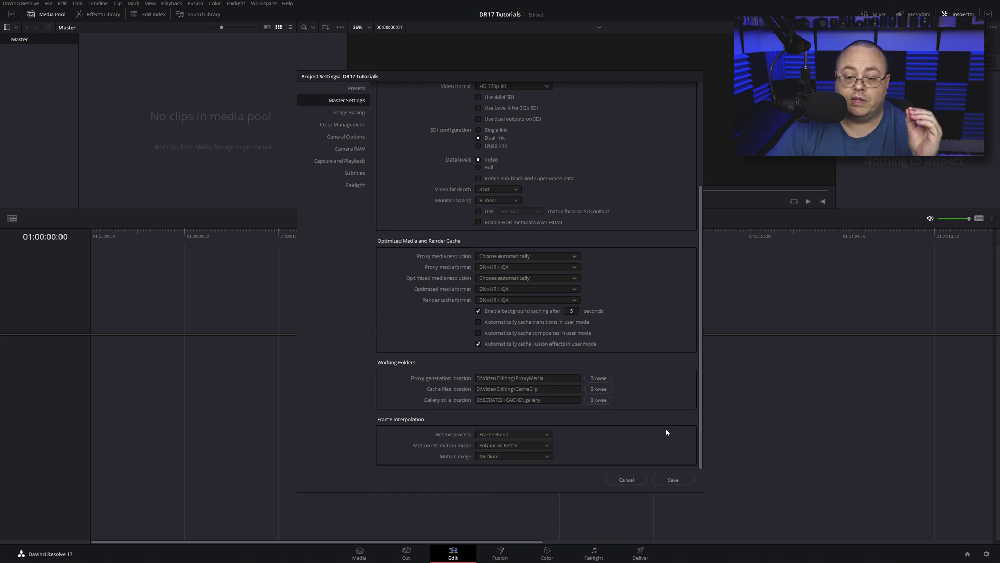
Step: Save the project settings, then reopen them on the Presets panel
left_click(673, 479)
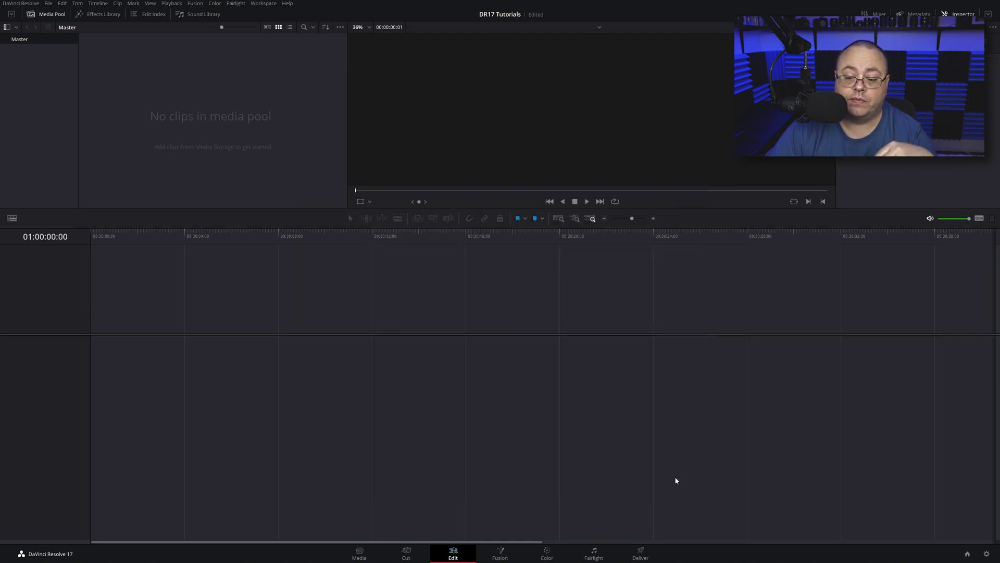
left_click(987, 555)
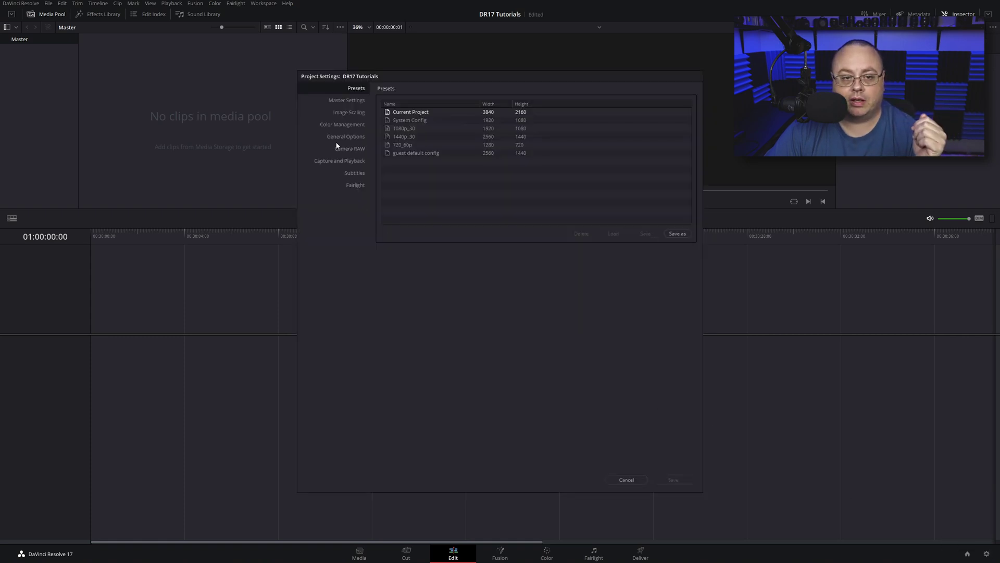
left_click(340, 101)
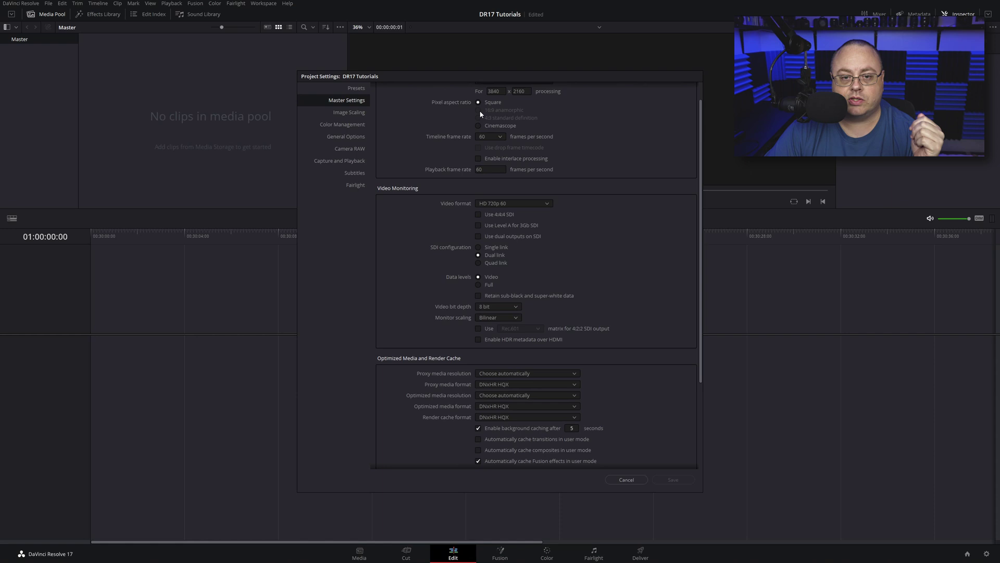
scroll(611, 150, "up", 1)
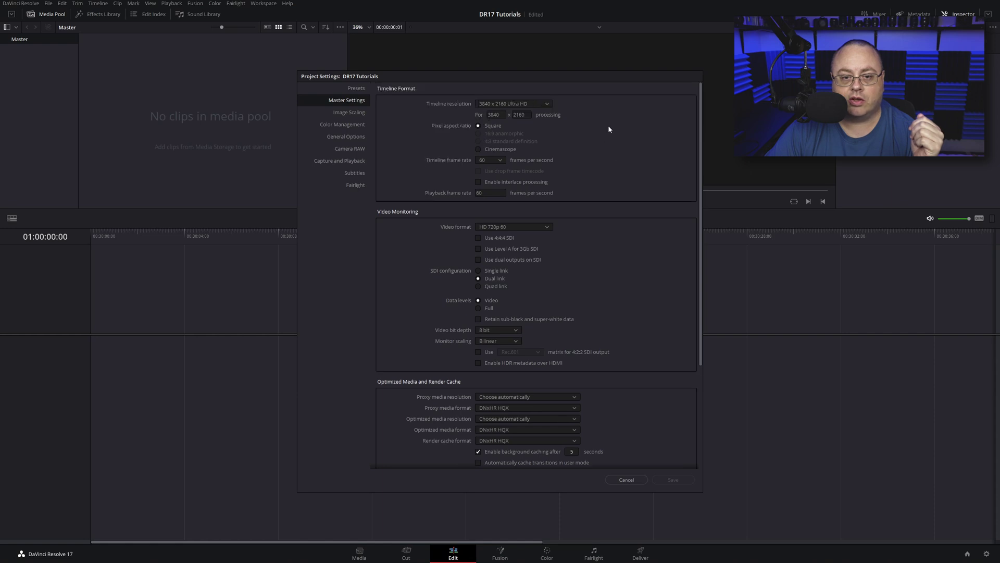
left_click(352, 90)
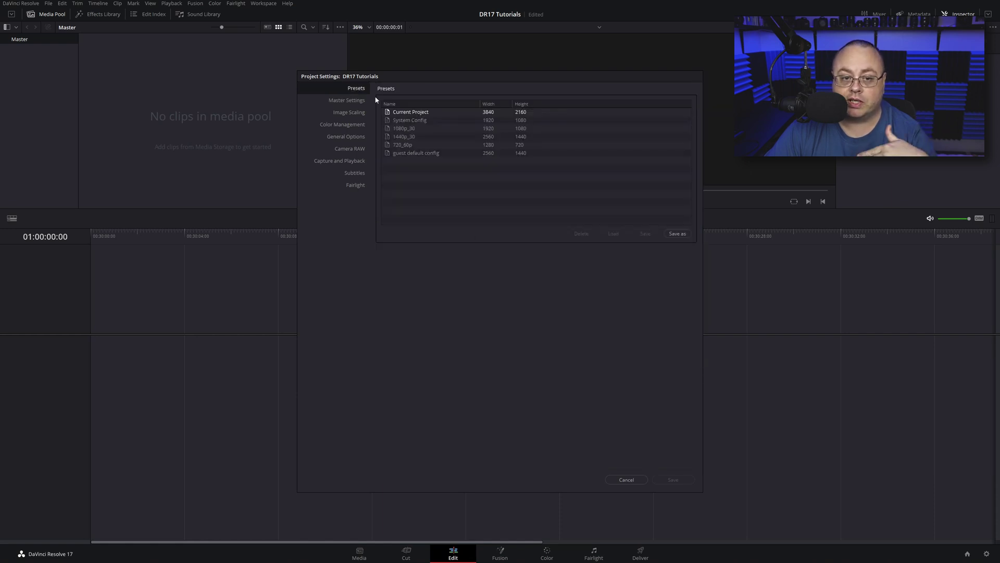
Step: Save the current settings as a preset named '4k Tutorial' and check its options
left_click(676, 234)
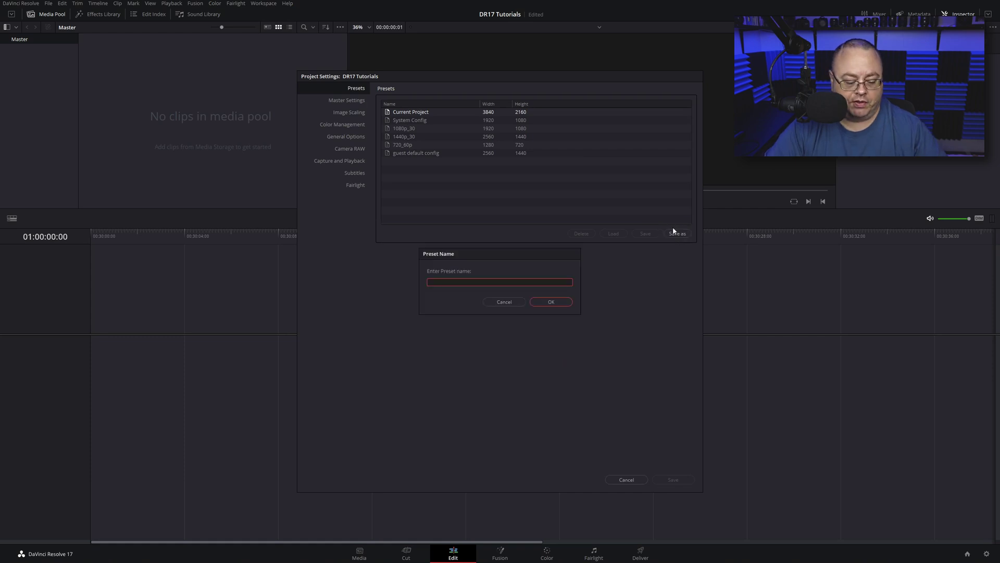
type("4")
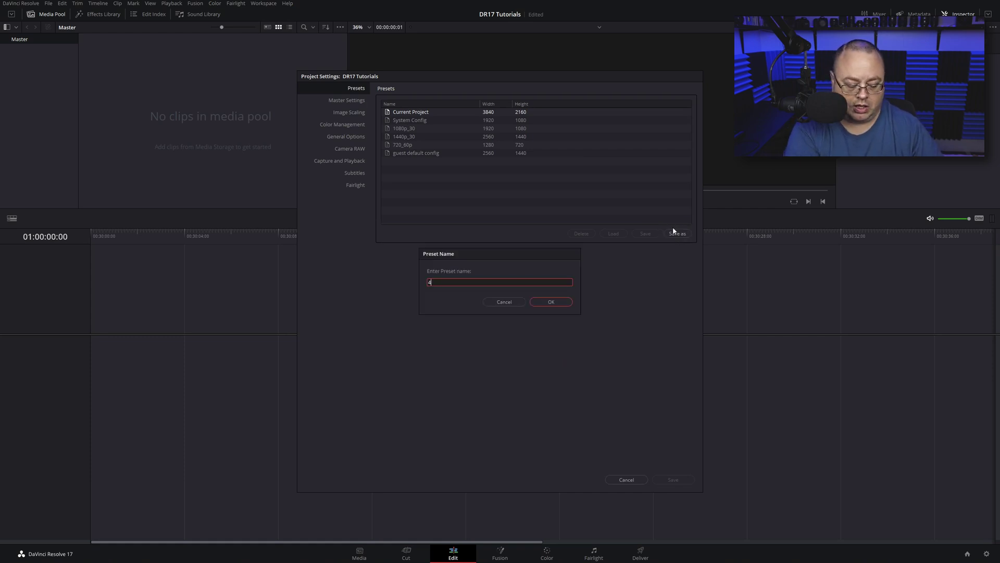
type("k T")
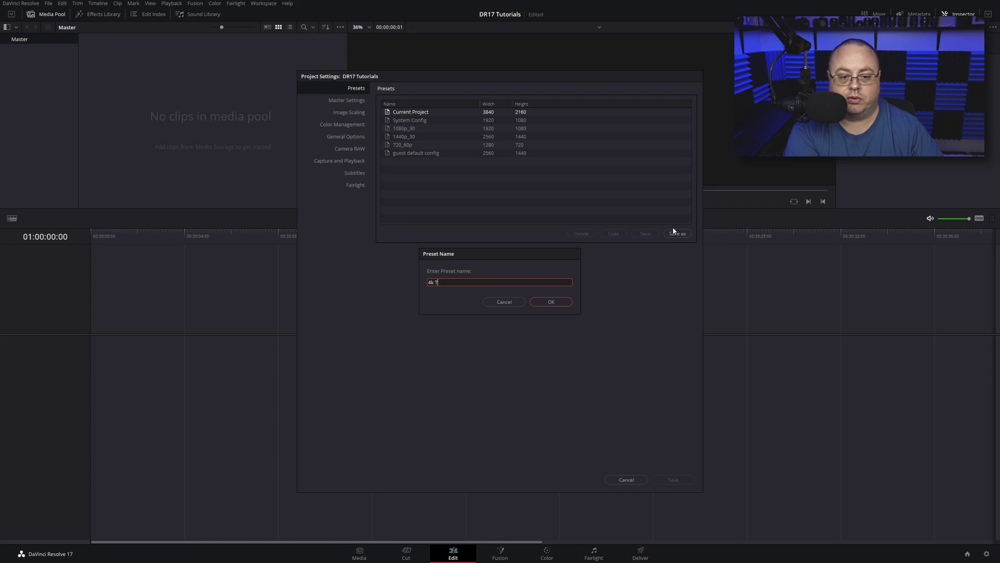
type("uto")
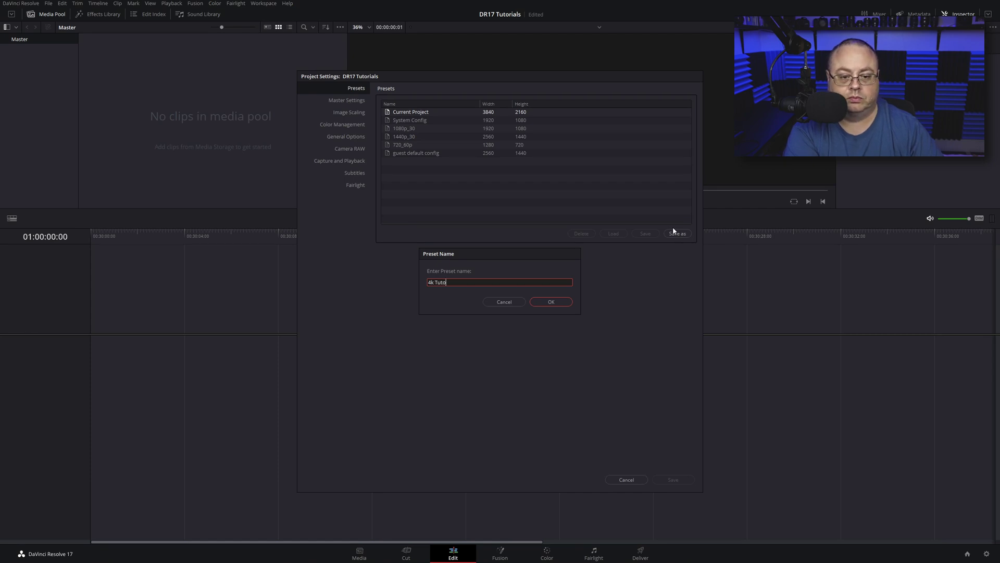
type("rial")
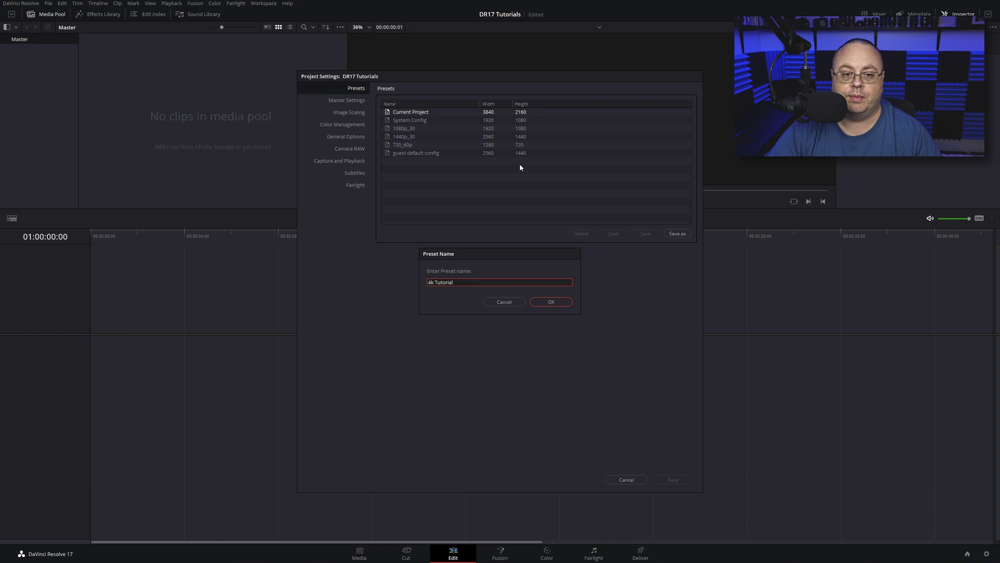
left_click(558, 301)
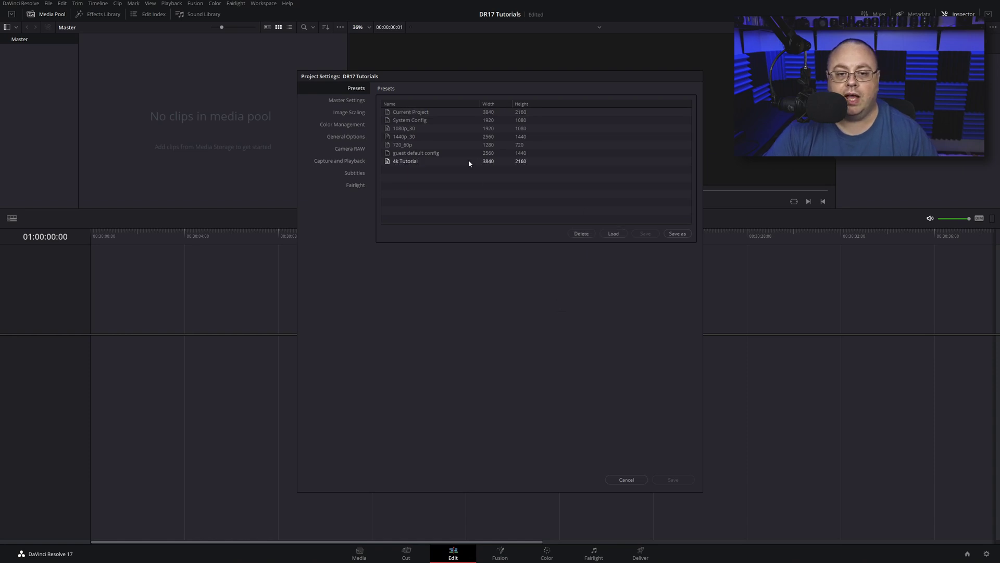
right_click(428, 163)
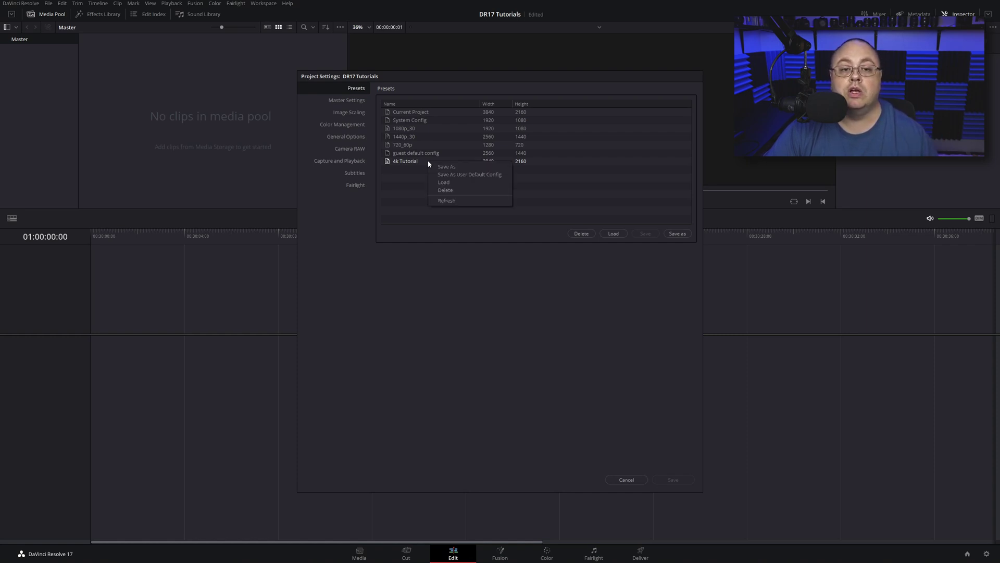
left_click(481, 178)
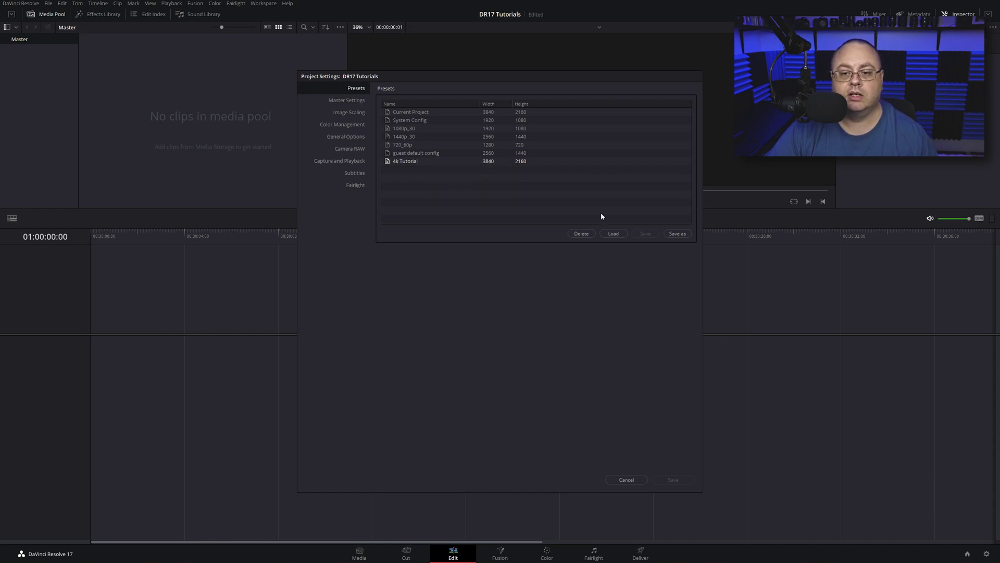
Step: Cancel out of Project Settings and bring up the File menu
left_click(628, 479)
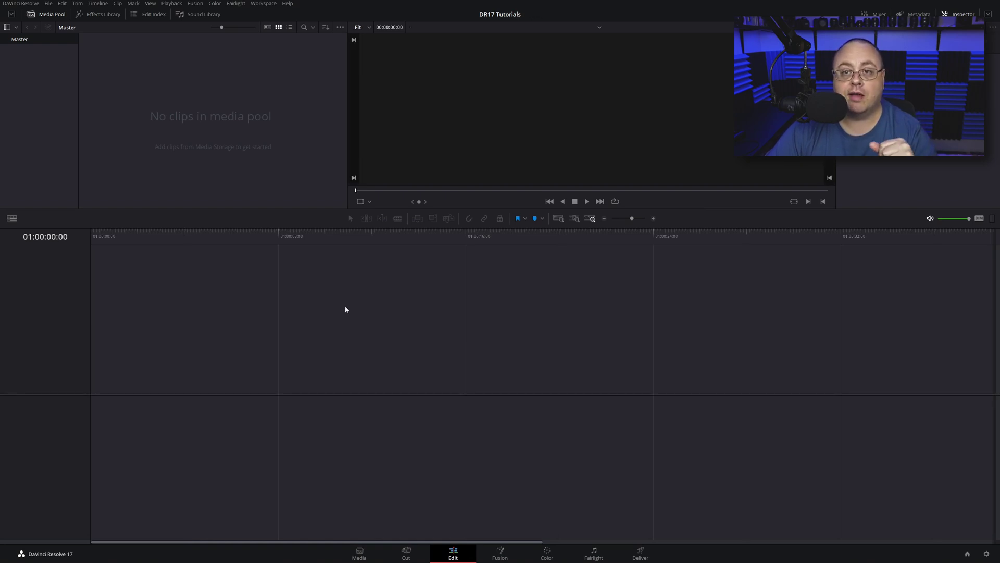
left_click(48, 3)
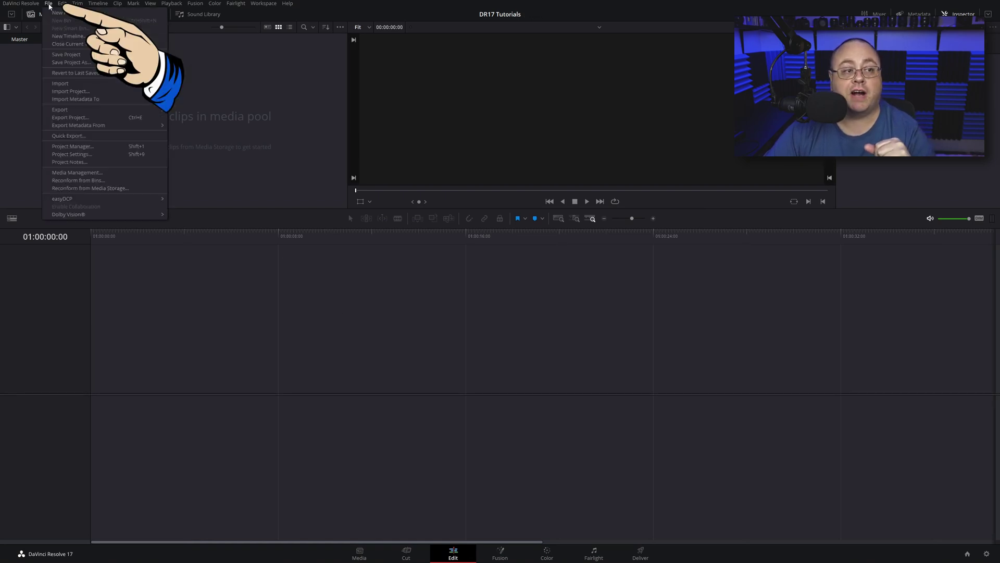
Step: Start a new timeline and adjust the track counts to 2 video and 3 stereo audio tracks
left_click(60, 37)
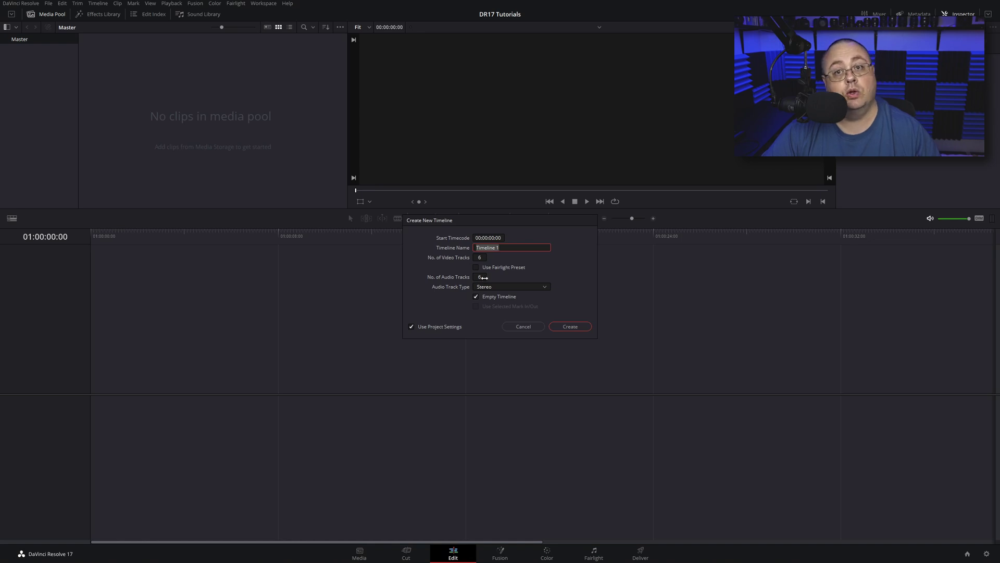
left_click_drag(479, 258, 472, 258)
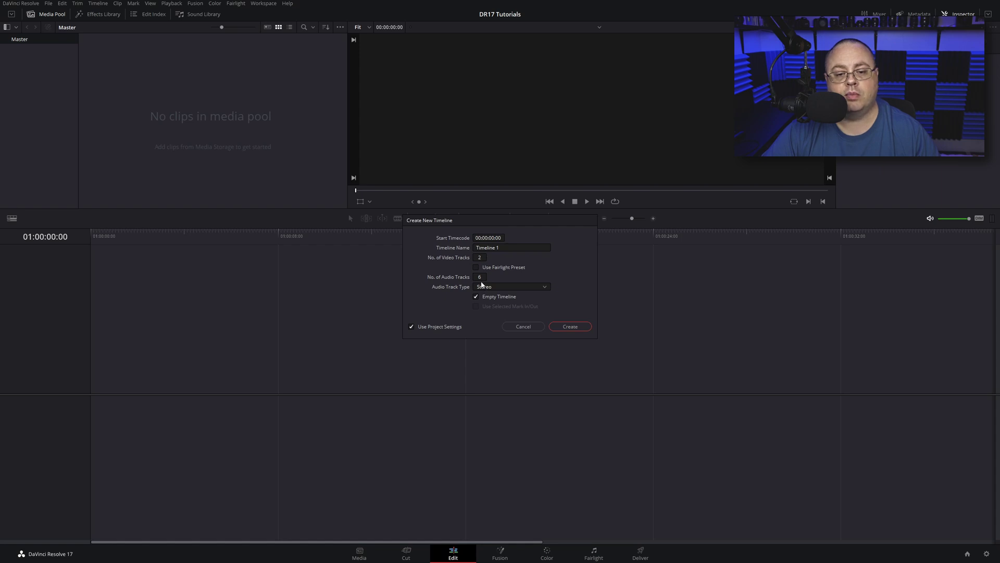
left_click_drag(480, 276, 471, 276)
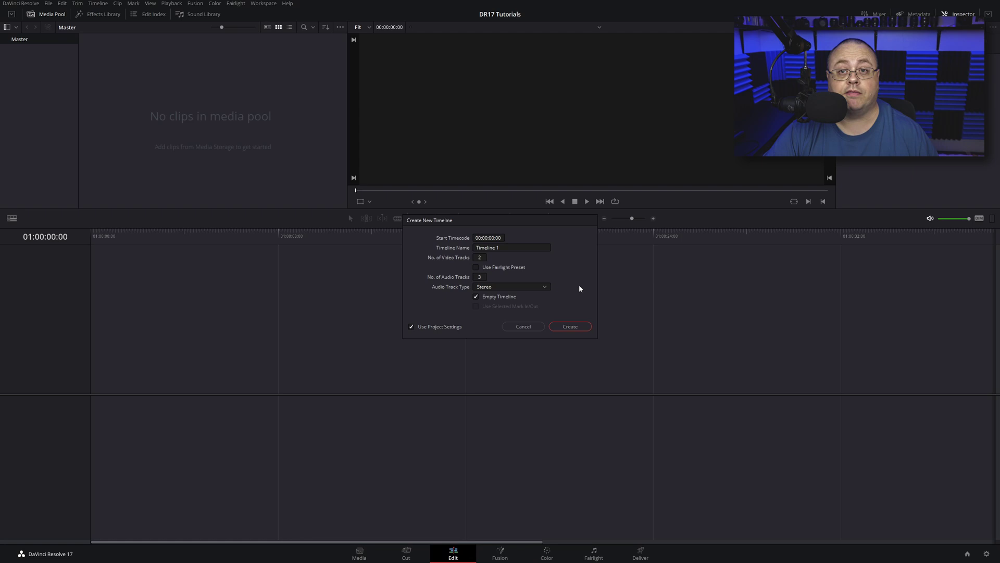
Step: Try the Fairlight preset option, switch it back off, and create Timeline 1
left_click(476, 268)
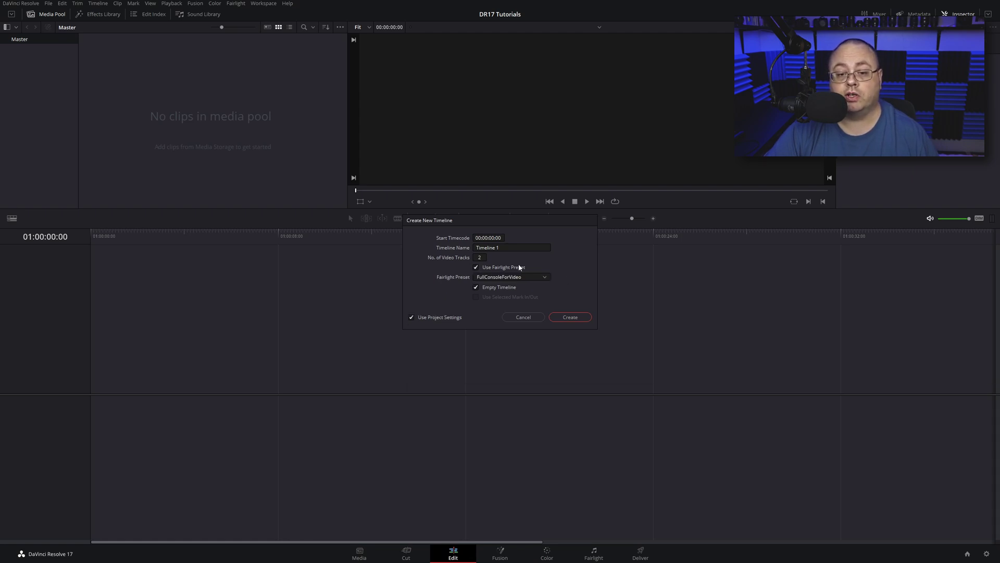
left_click(534, 279)
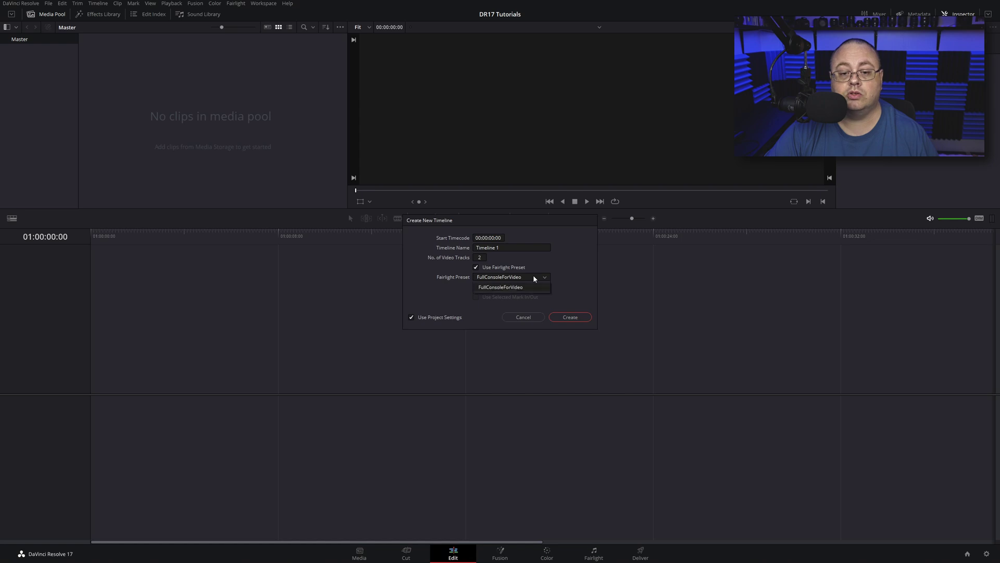
left_click(569, 263)
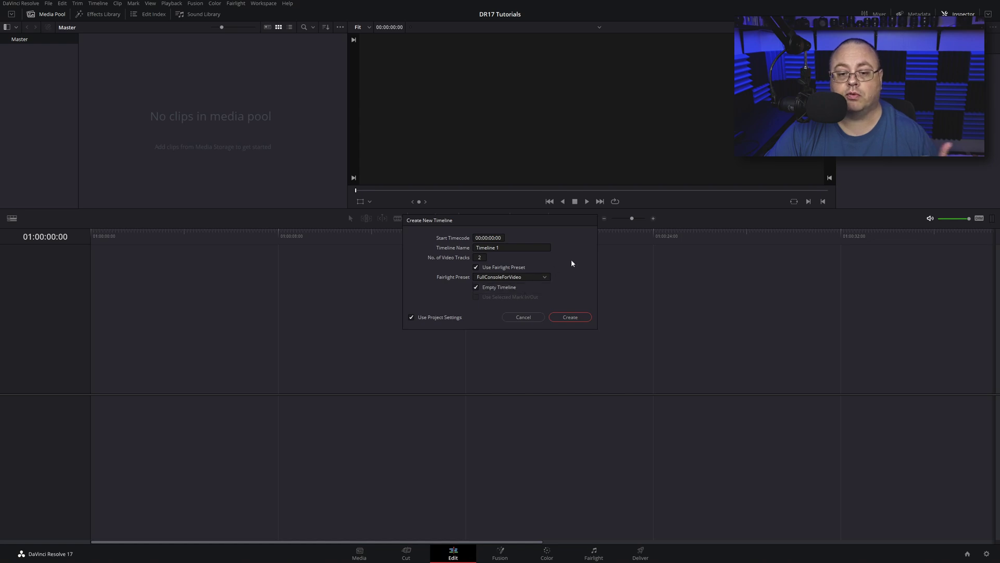
left_click(475, 268)
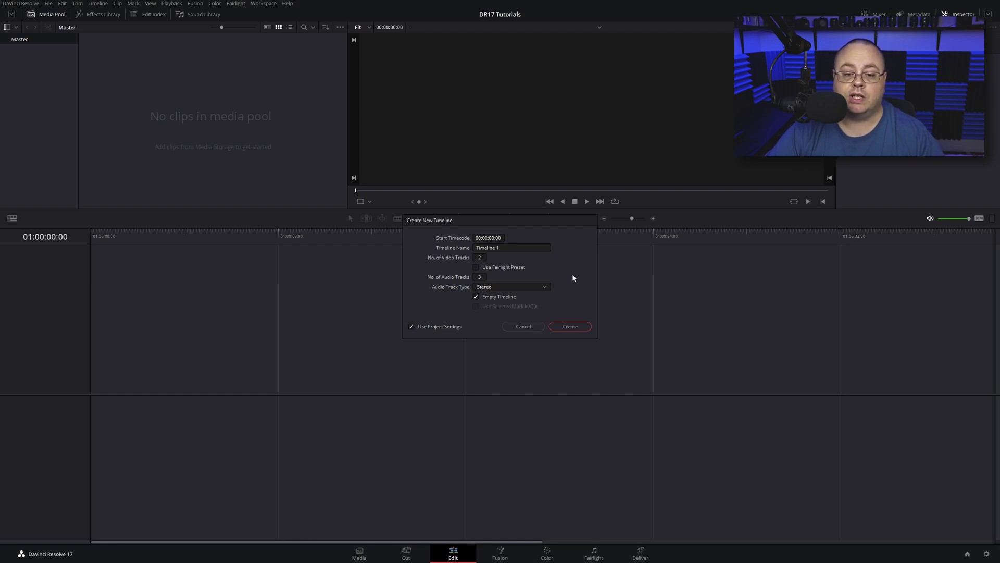
left_click(571, 326)
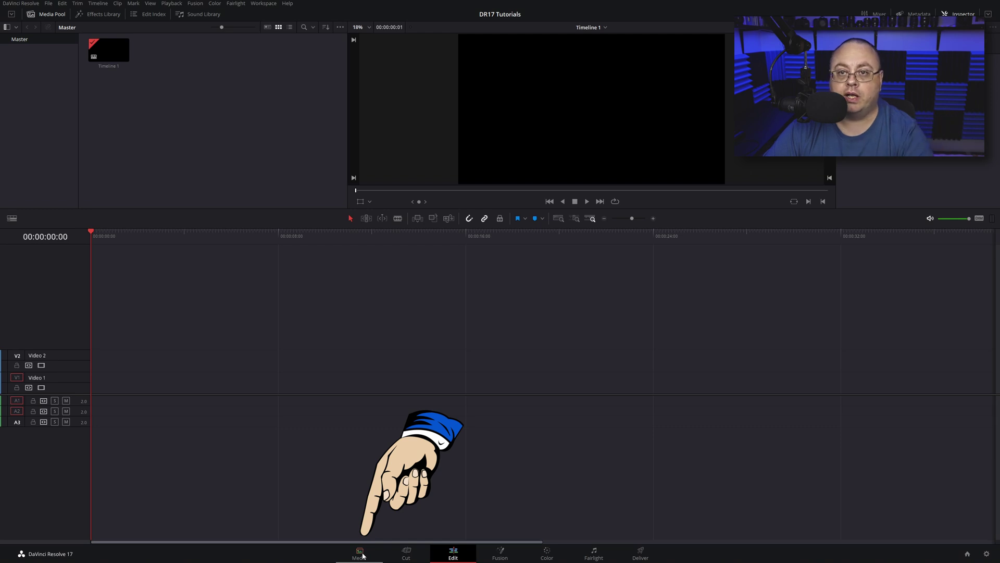
Step: On the Media page, preview the 01-04-48.mov and 01-02-14.mov clips in Media Storage
left_click(359, 553)
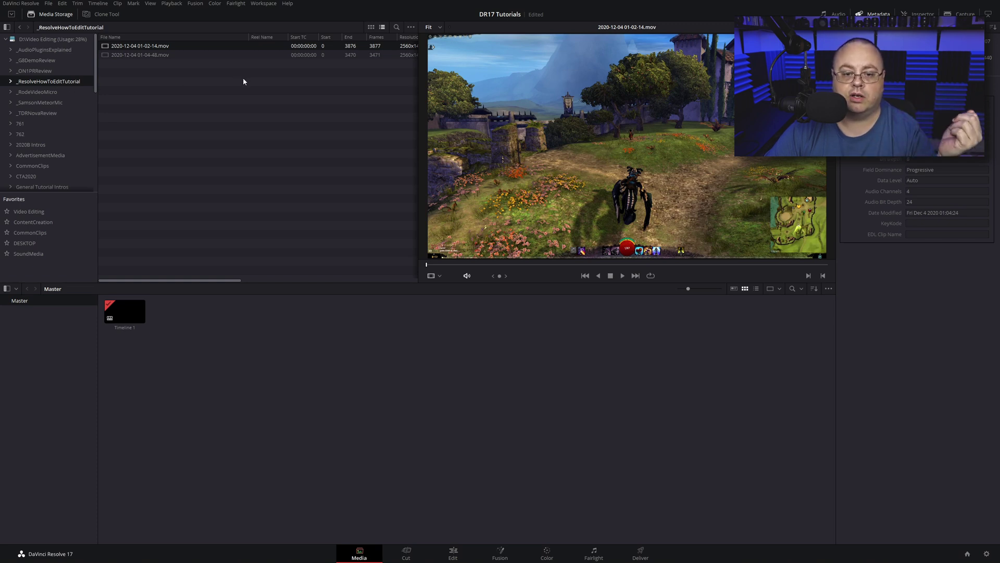
left_click(130, 56)
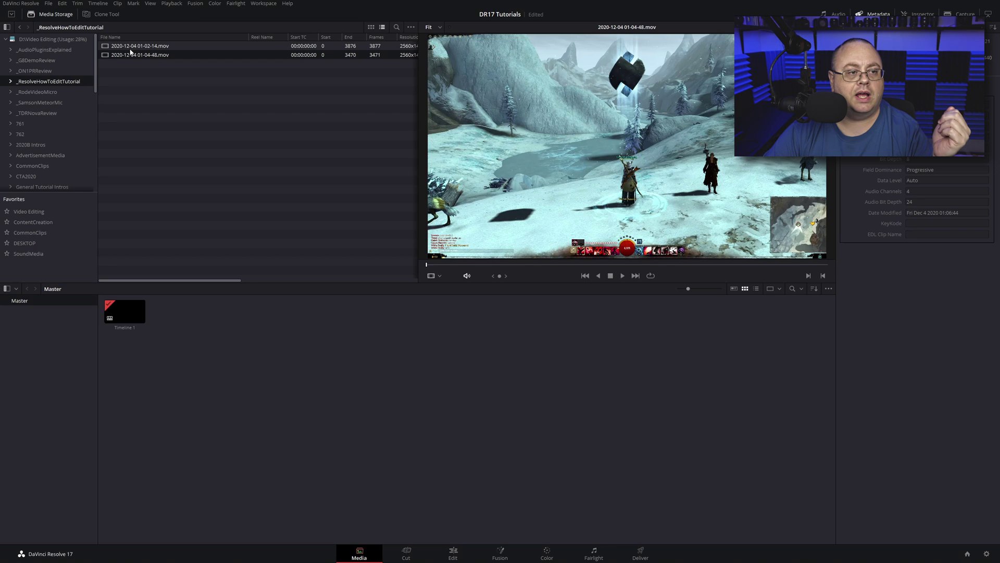
left_click(137, 46)
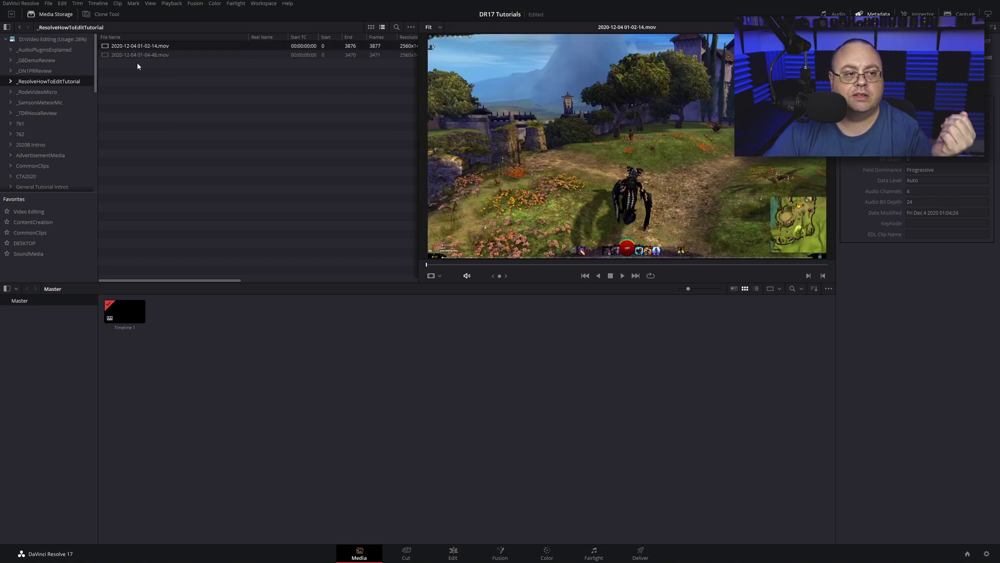
left_click(137, 55, "shift")
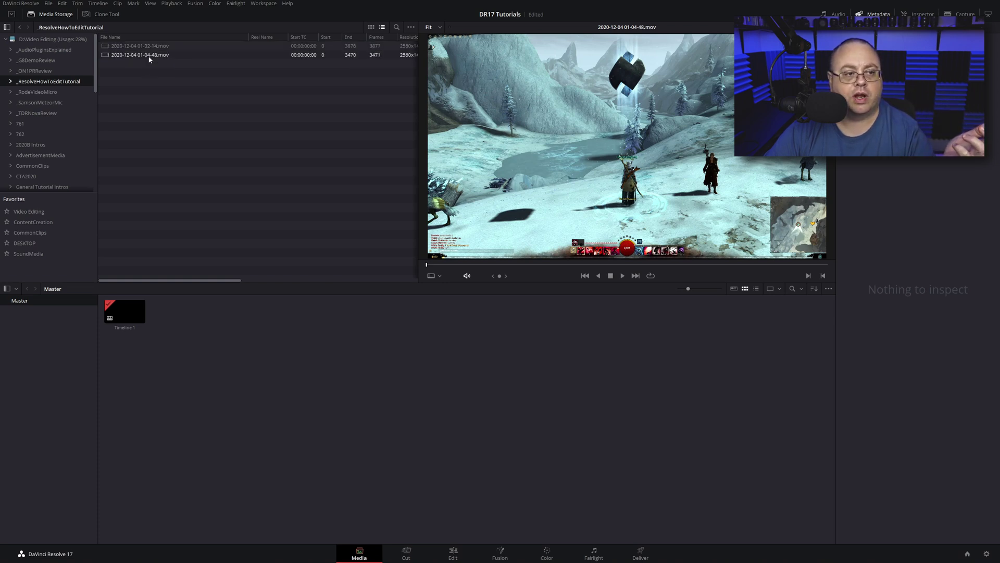
left_click(148, 48)
left_click_drag(148, 50, 242, 360)
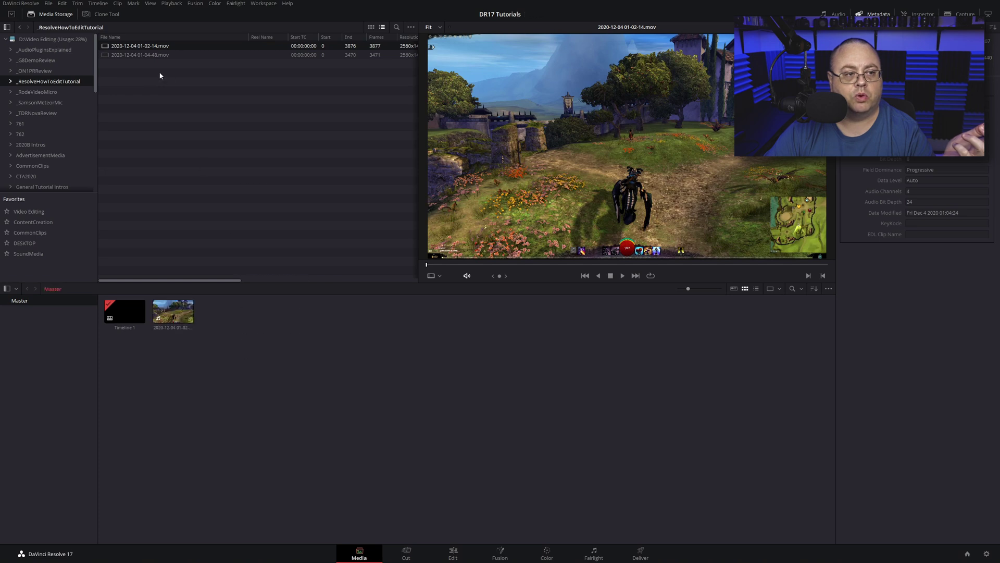
left_click(151, 55)
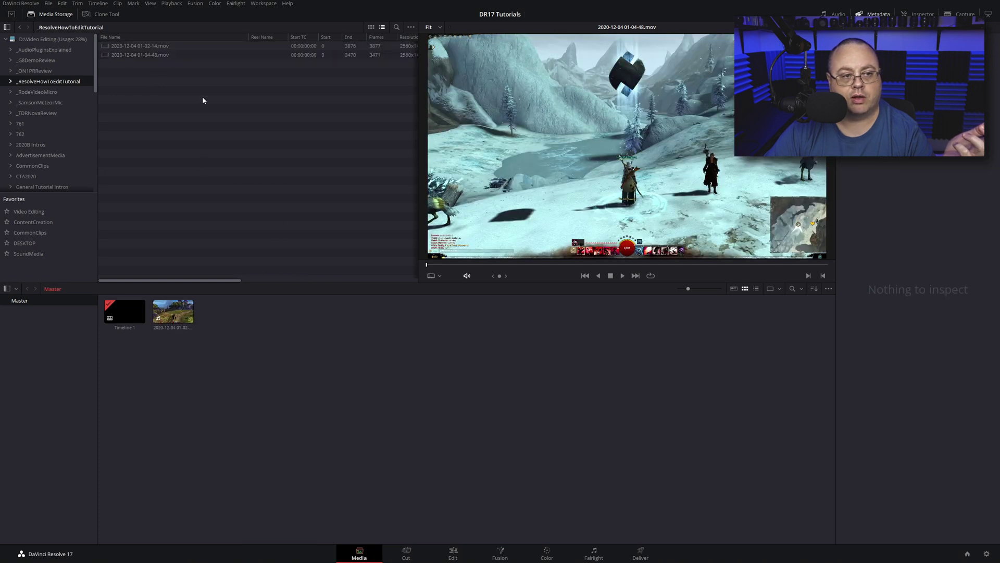
left_click(156, 55)
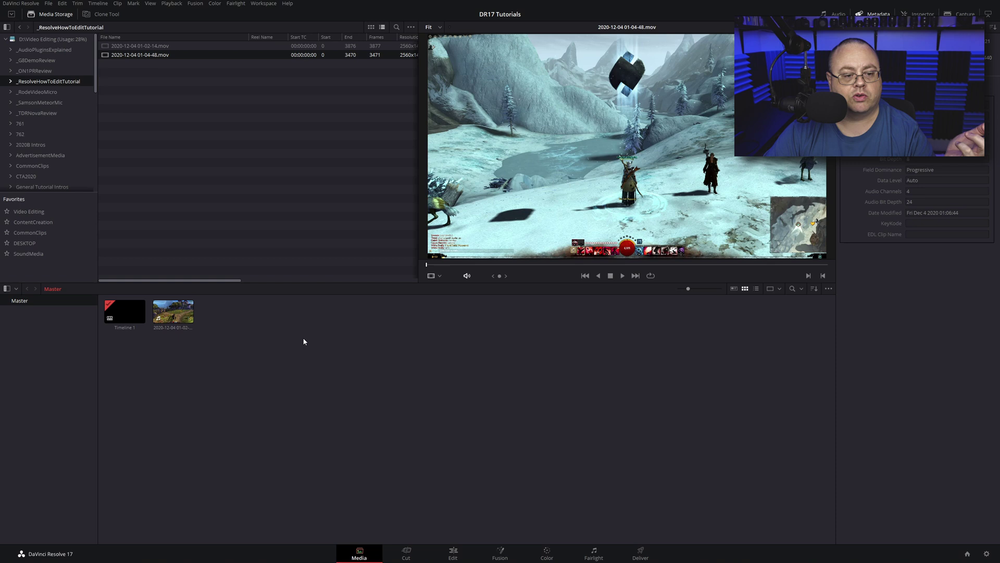
left_click_drag(151, 55, 284, 330)
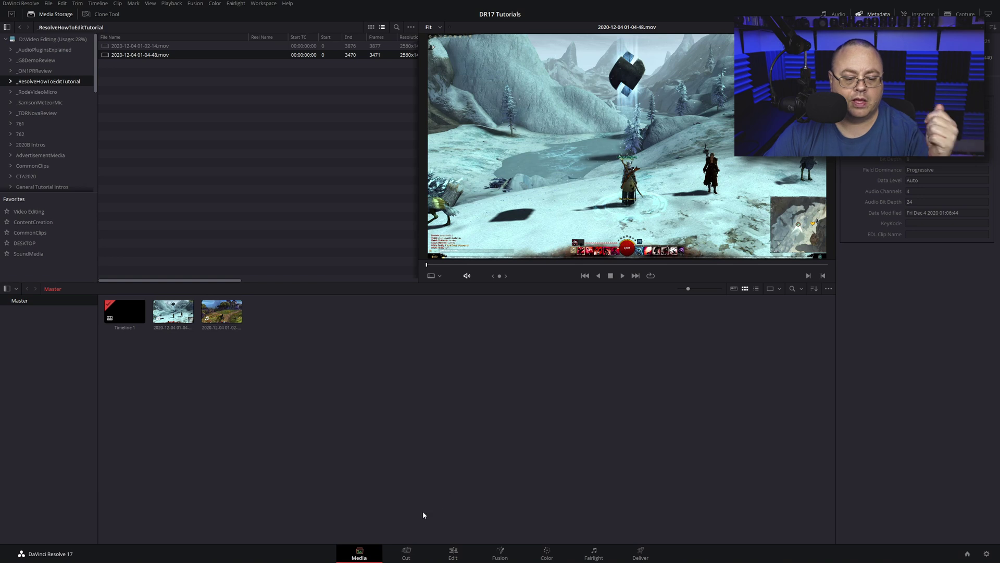
Step: Switch to the Edit page, where Timeline 1 and both gameplay clips sit in the media pool
left_click(455, 551)
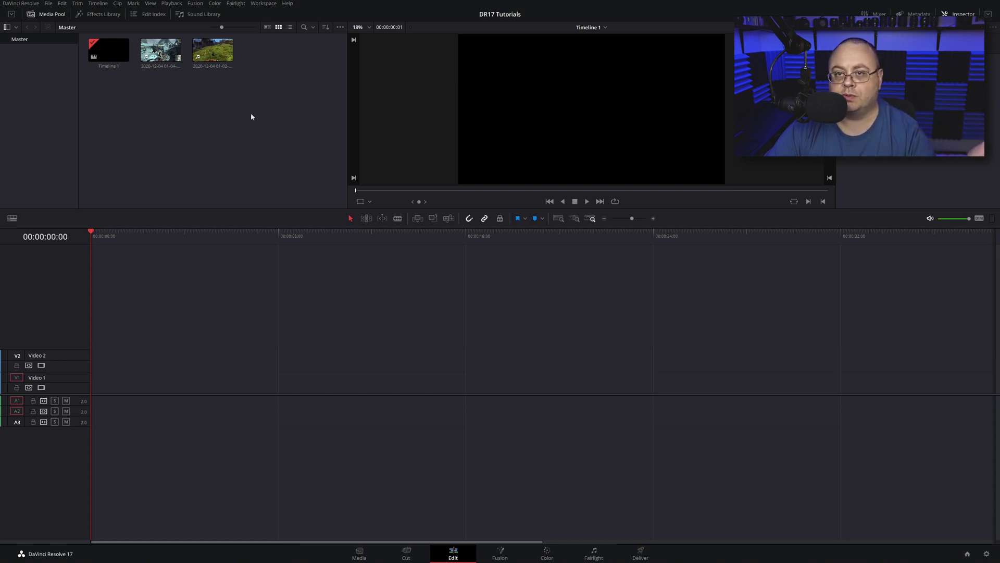
left_click(180, 49)
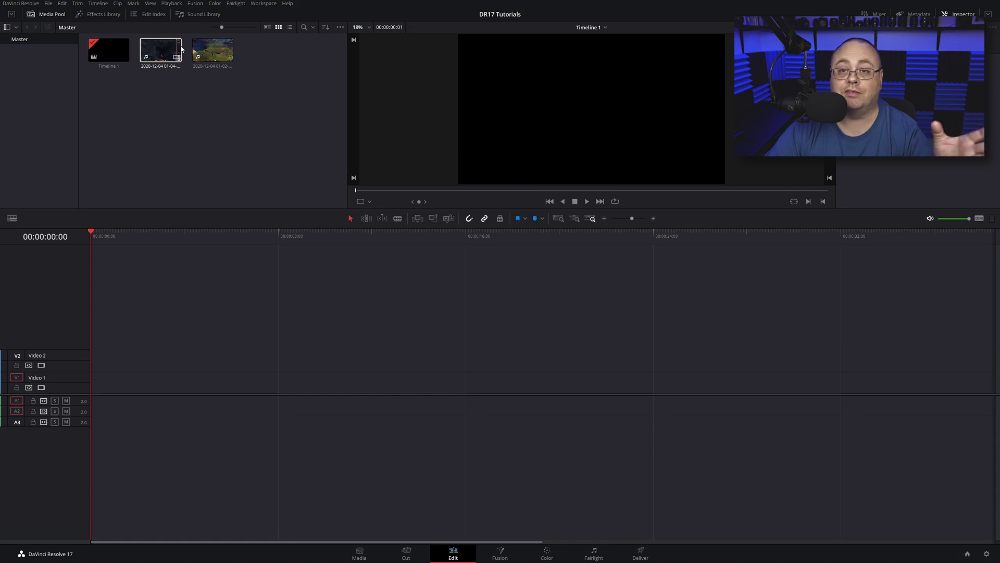
left_click(202, 137)
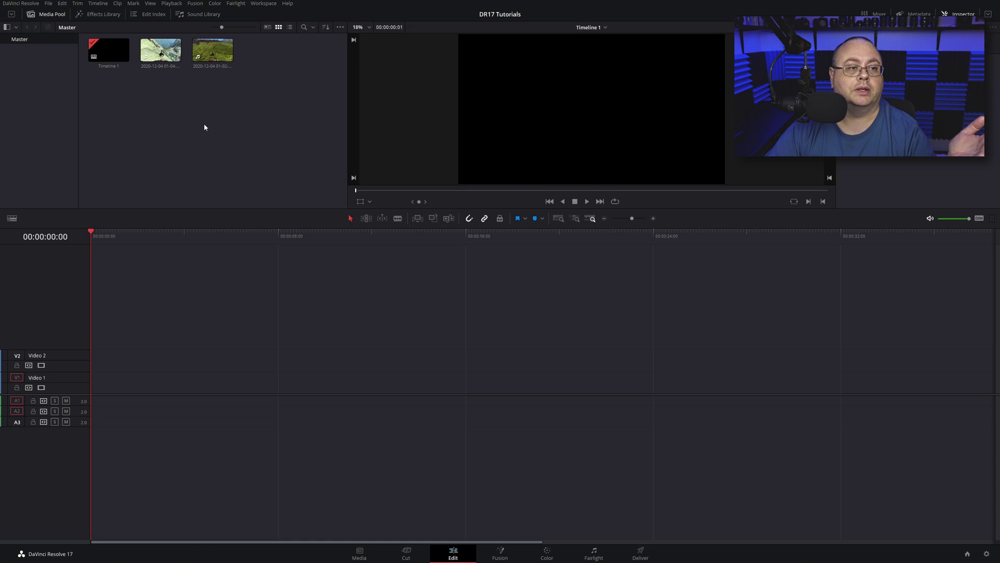
Step: Drop 01-02-14.mov onto Video 1 and A1–A2, then scrub and review it in an enlarged viewer
left_click_drag(211, 54, 93, 388)
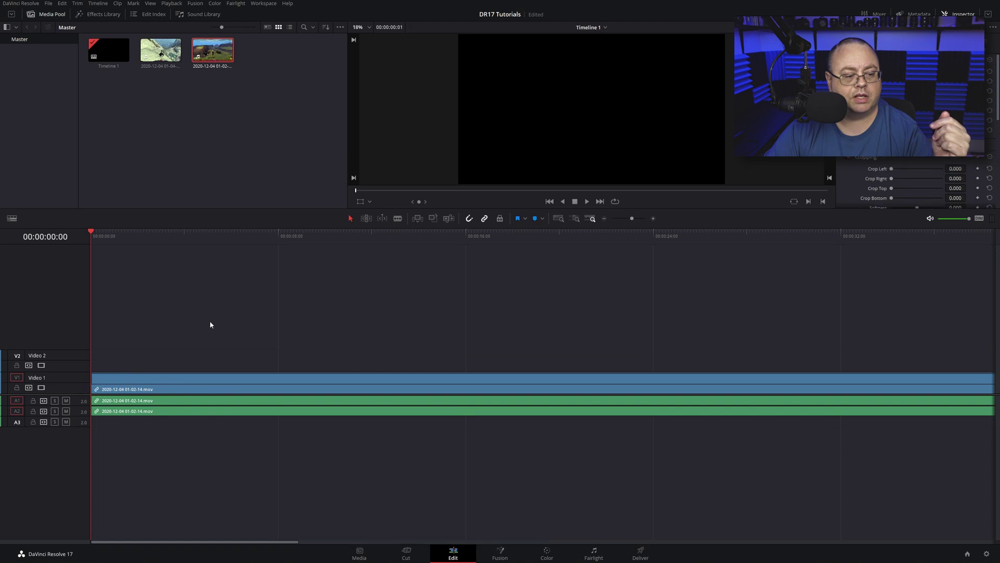
left_click_drag(266, 233, 300, 240)
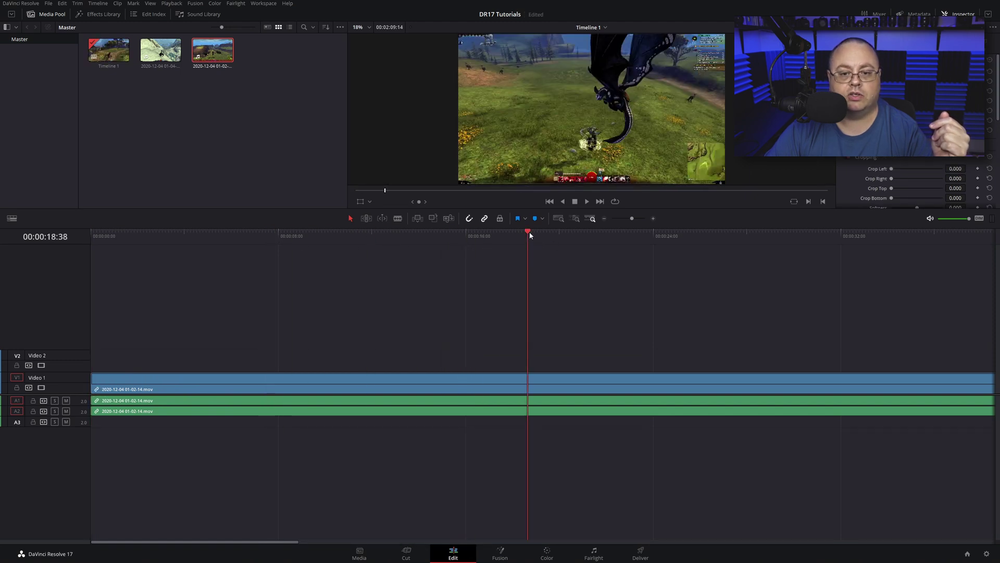
left_click_drag(526, 233, 408, 234)
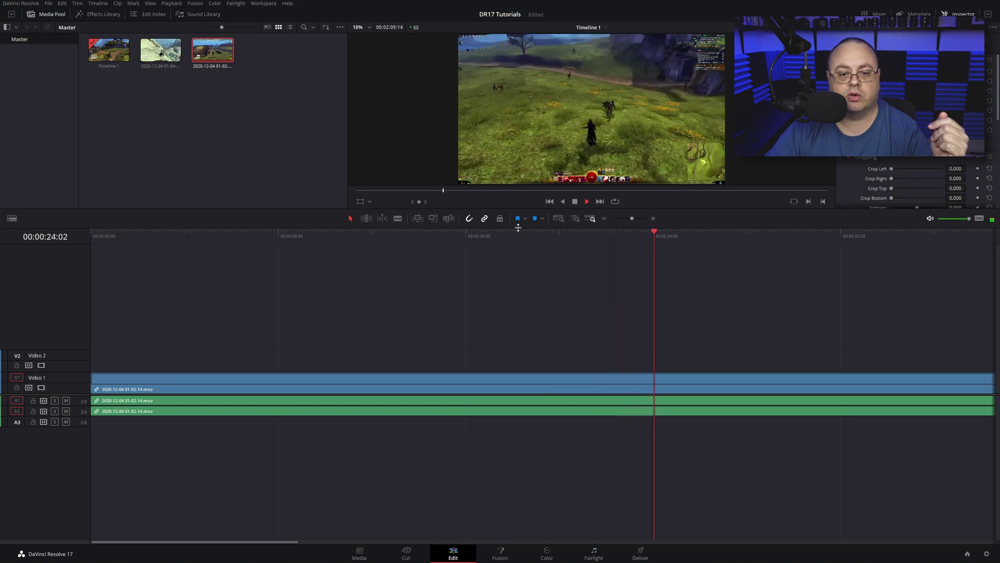
left_click_drag(518, 210, 509, 337)
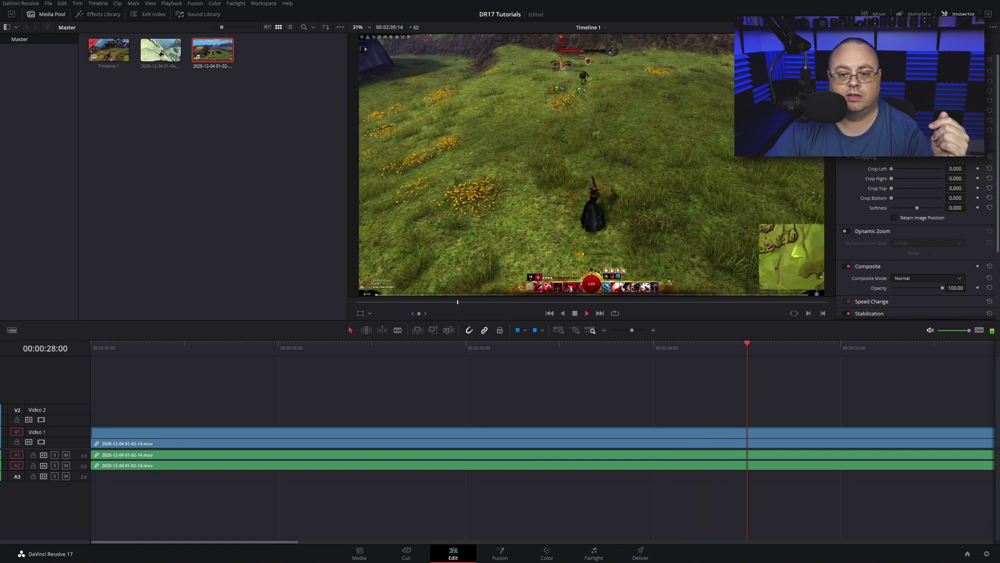
left_click(574, 313)
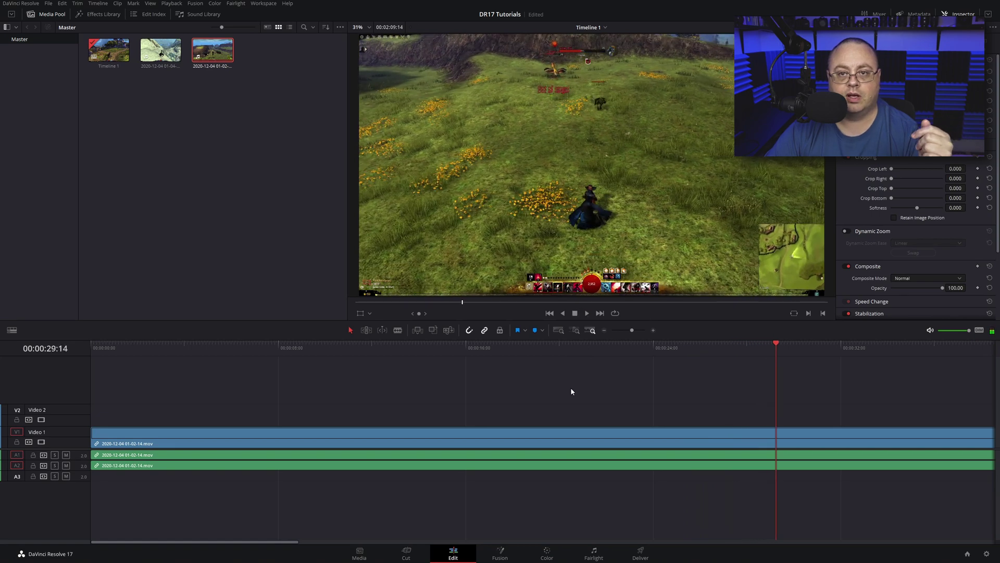